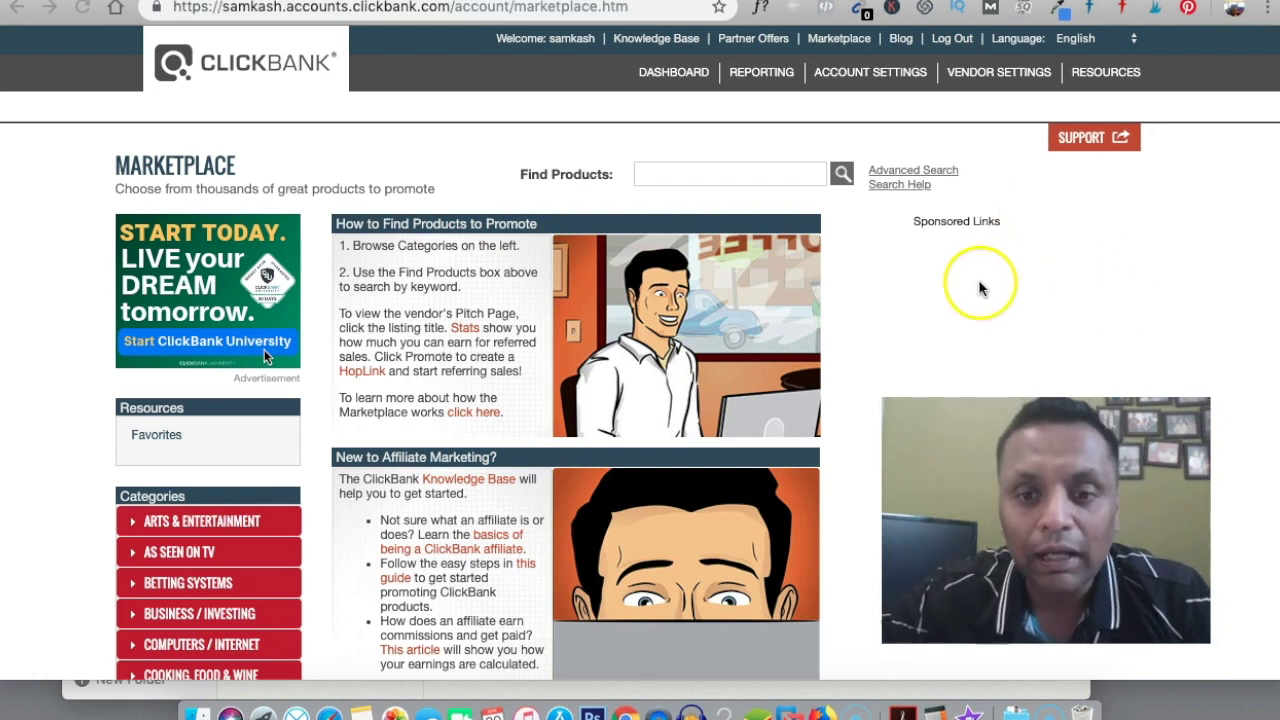
- Browse the E-business & E-marketing category in the marketplace and sort its products by gravity
scroll(462, 383, down, 5)
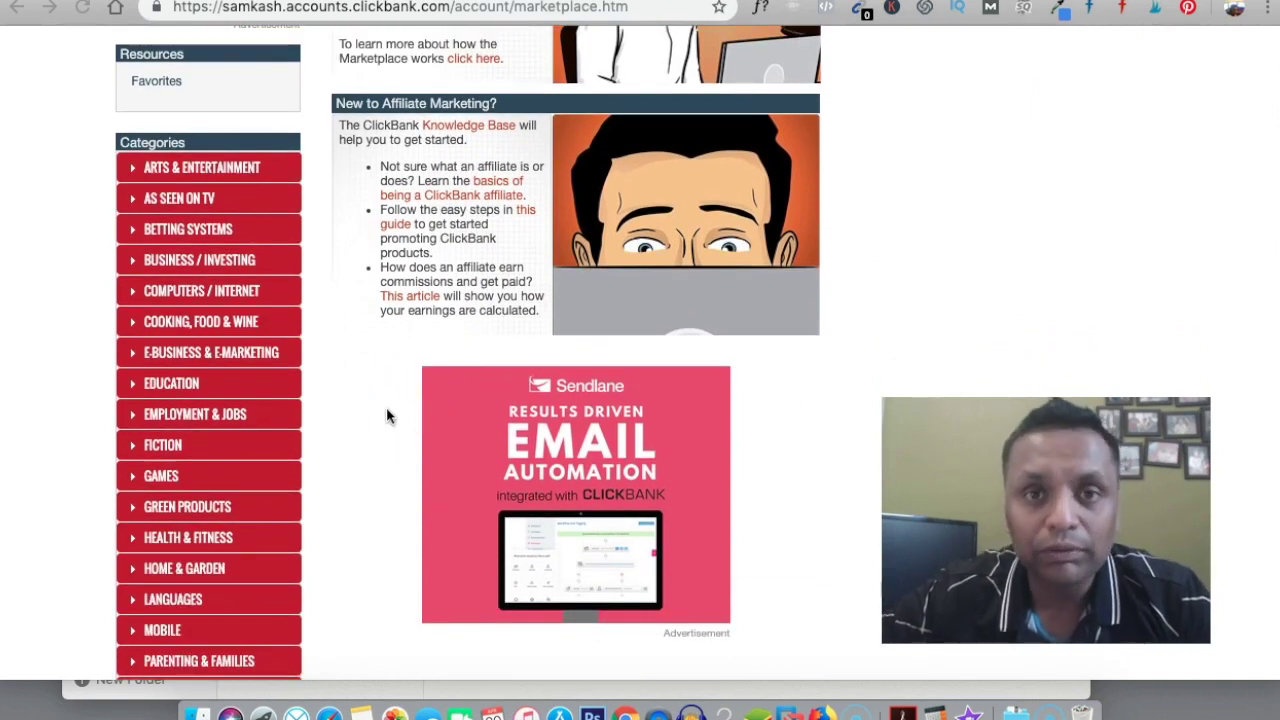
click(158, 345)
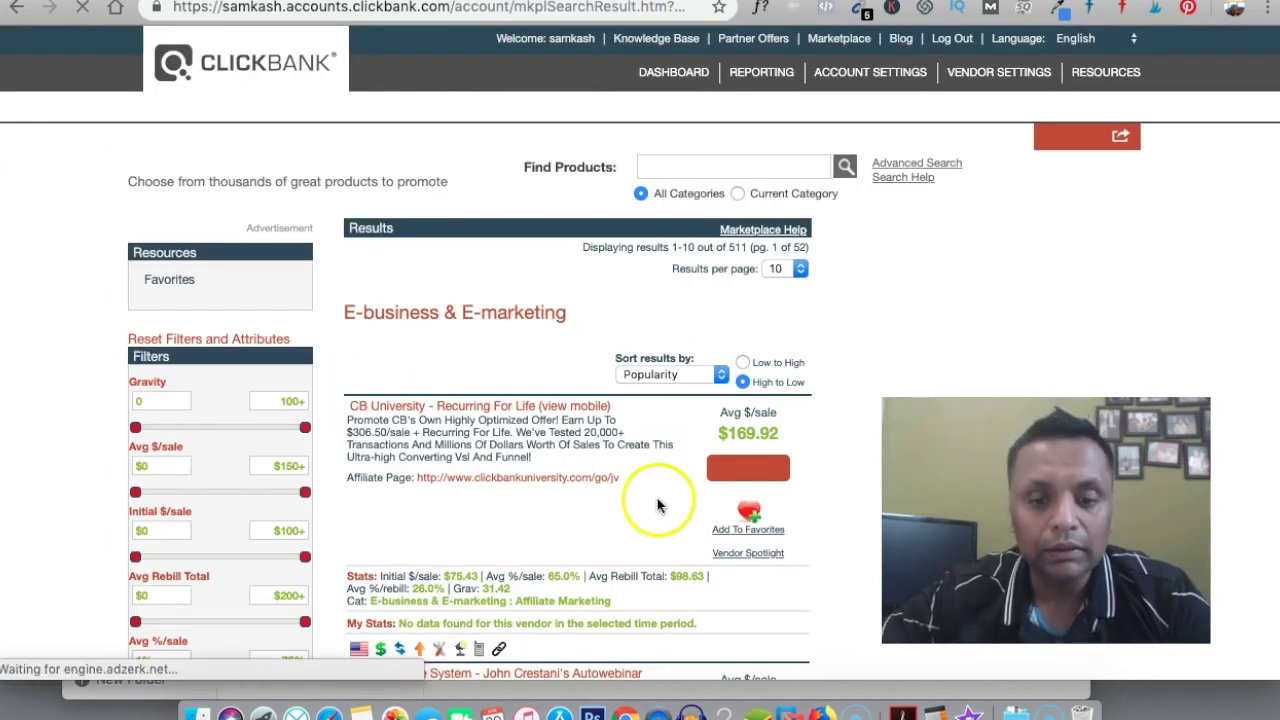
click(654, 375)
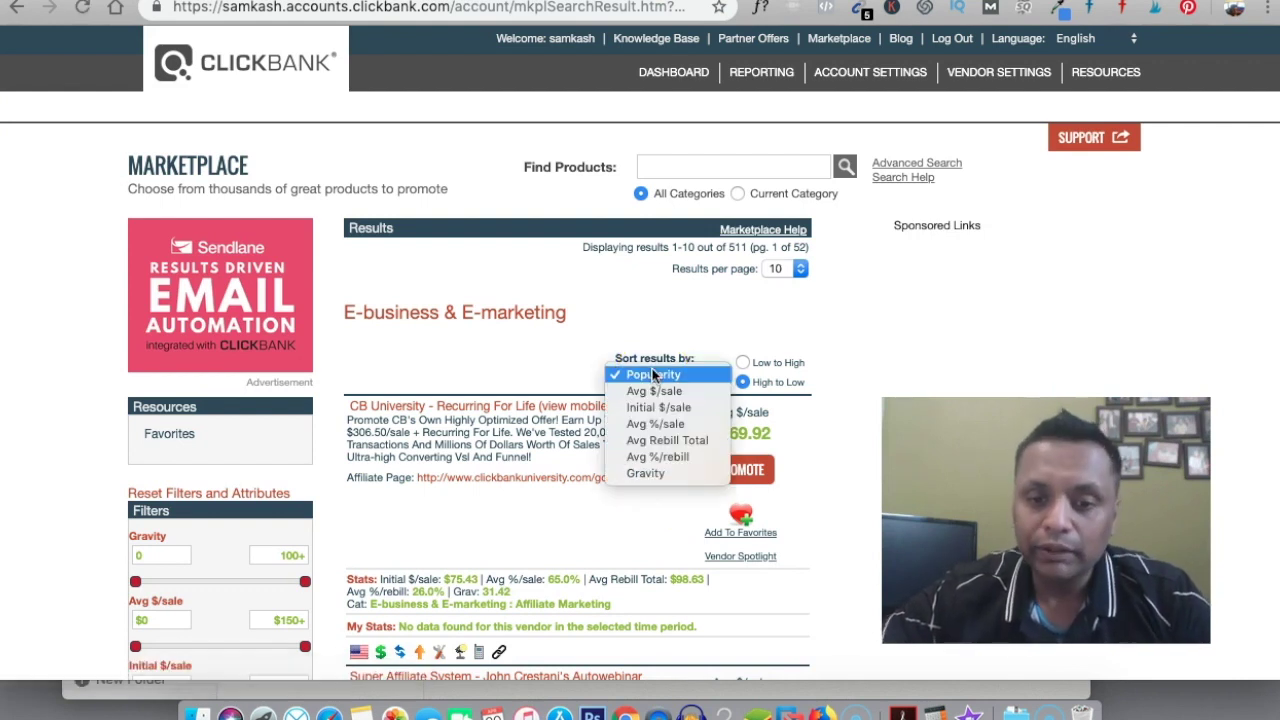
click(659, 470)
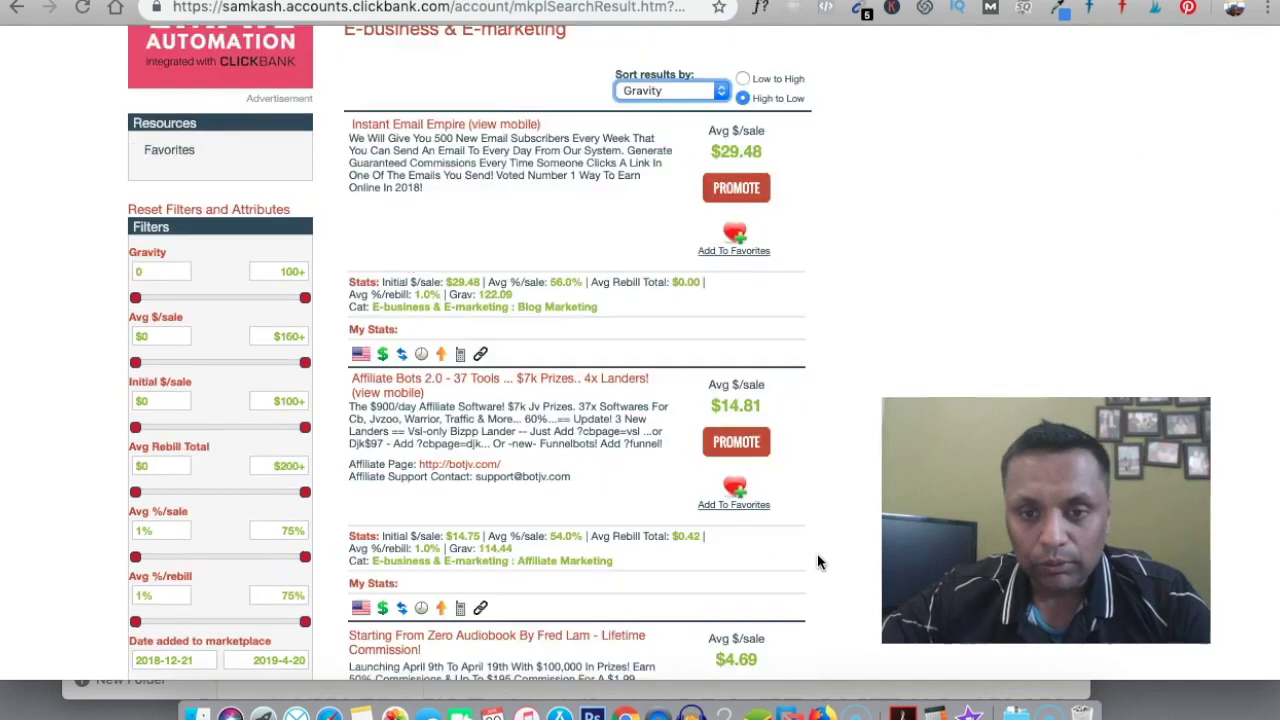
- Find the Starting From Zero Audiobook offer and open its affiliate page in a new tab
scroll(817, 563, down, 10)
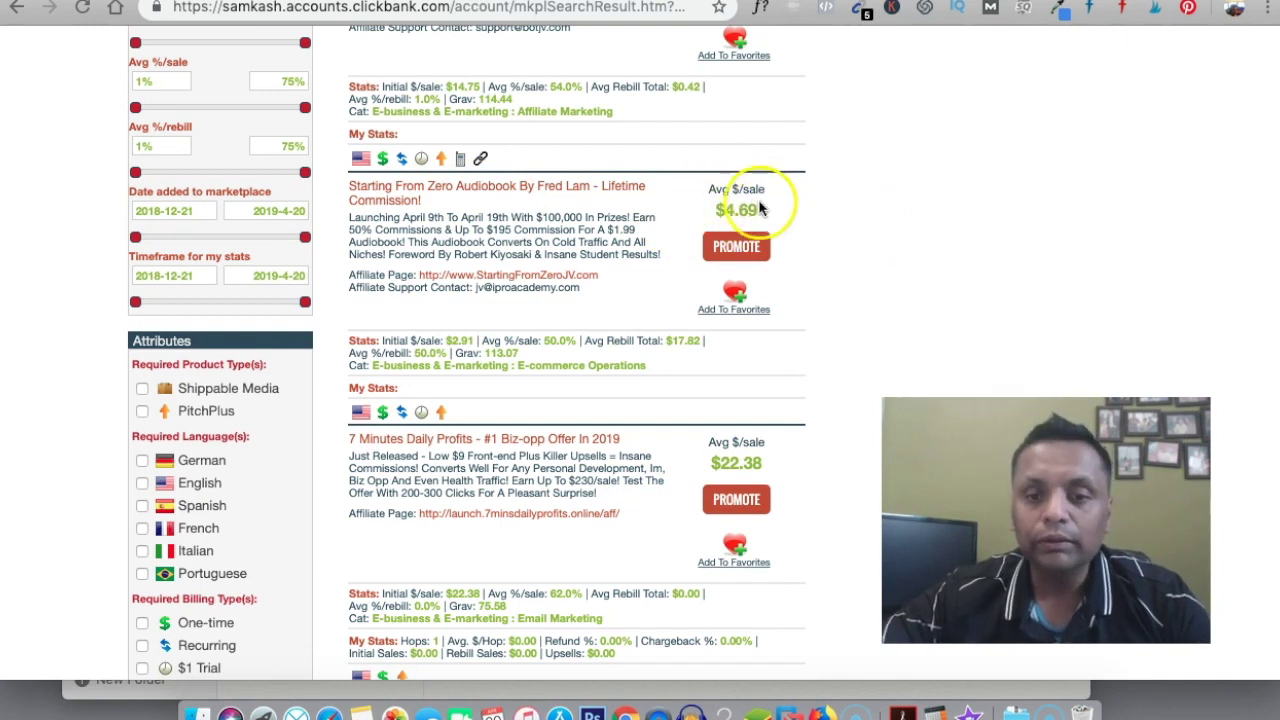
scroll(770, 400, down, 1)
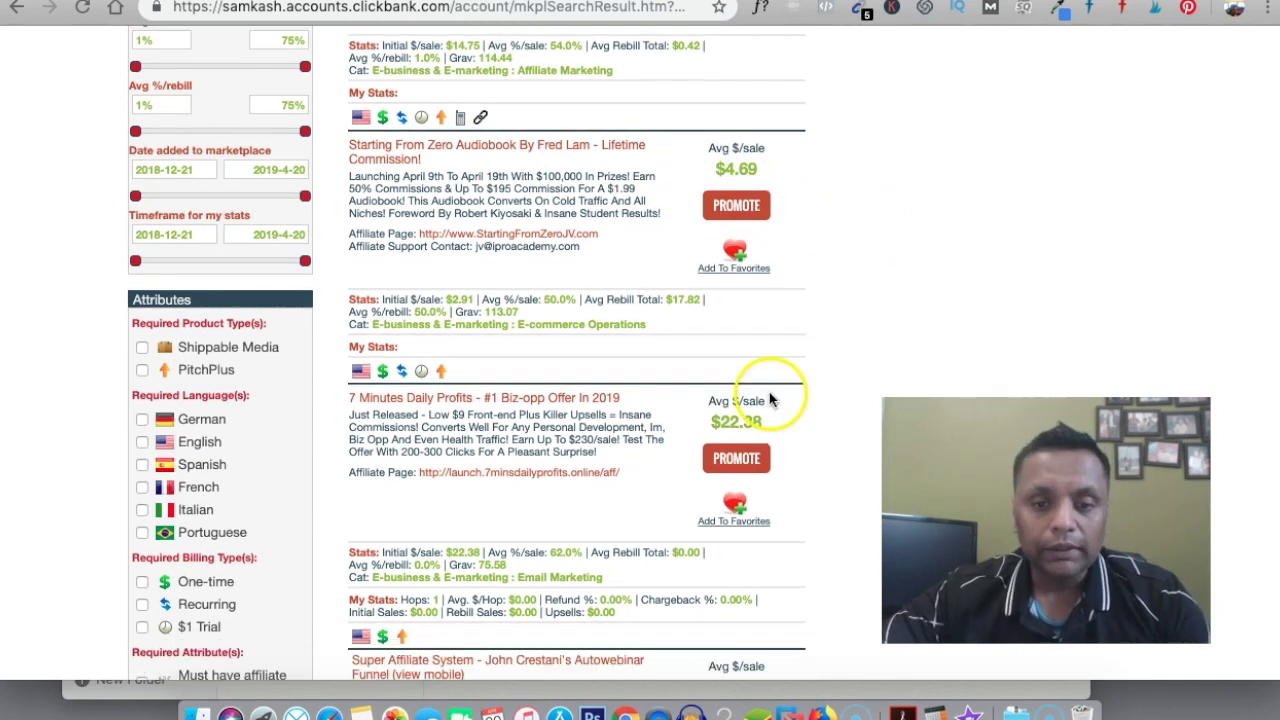
right_click(521, 239)
click(545, 243)
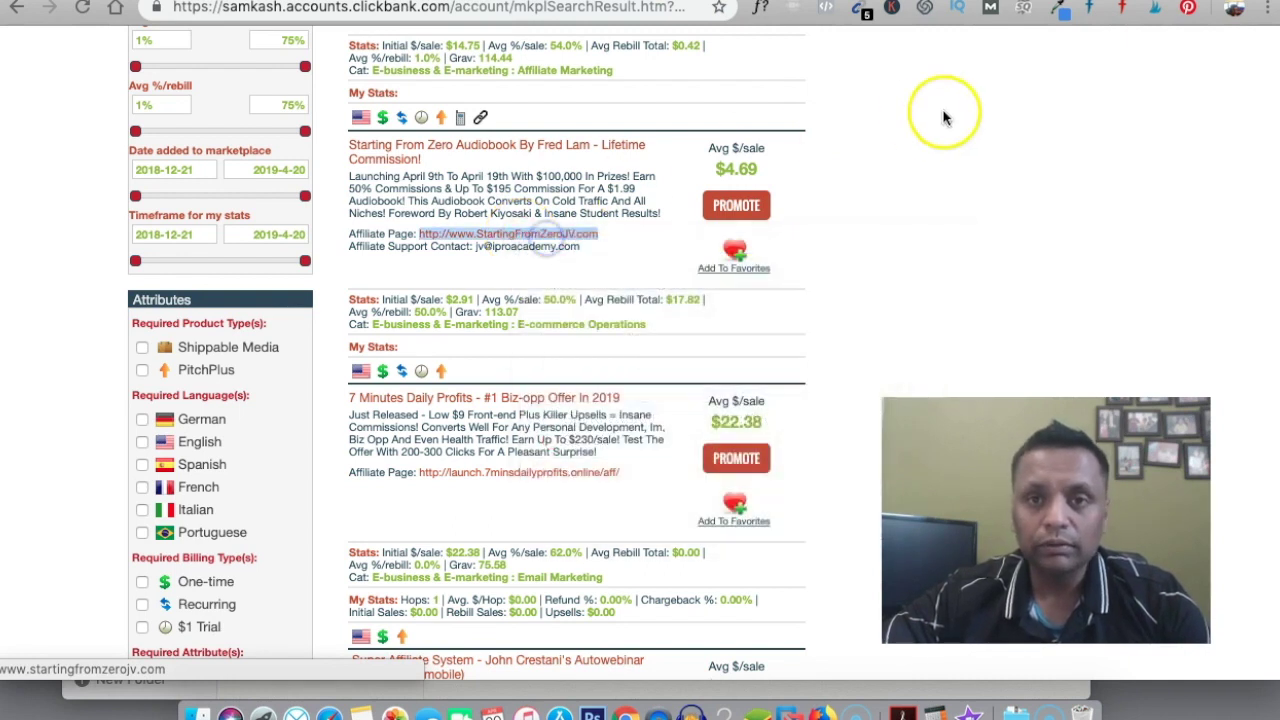
click(903, 5)
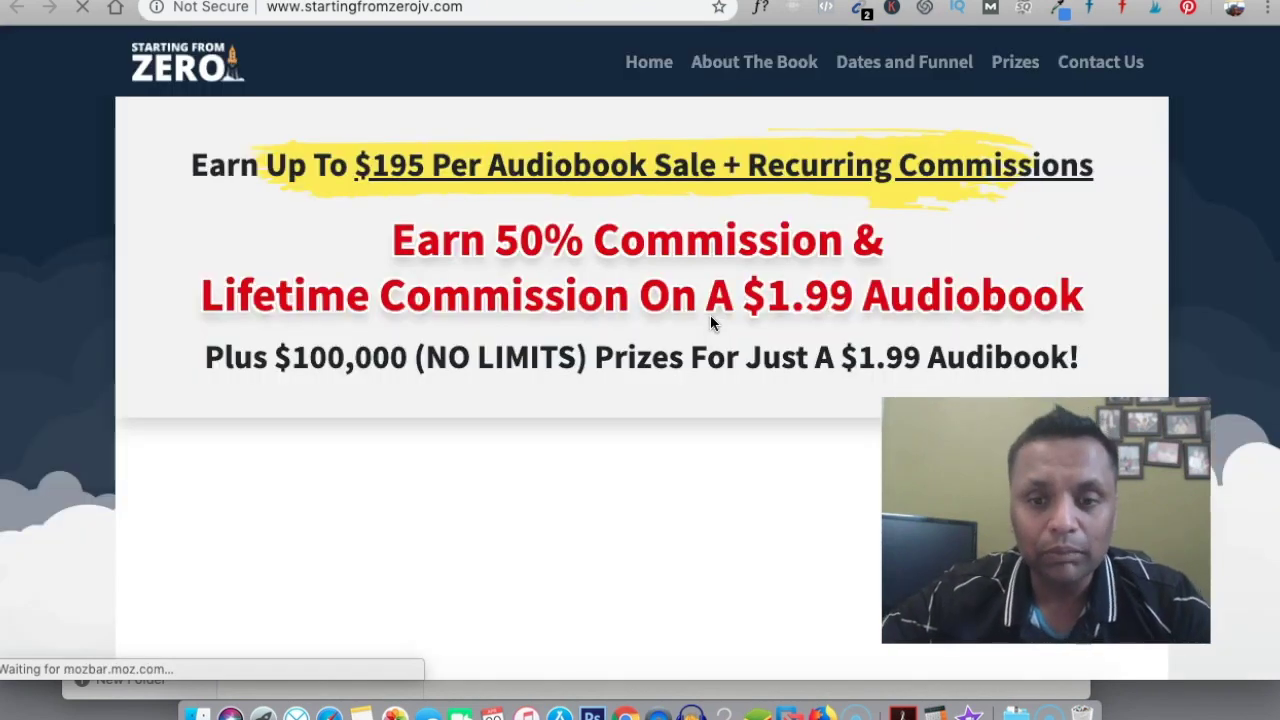
- Look over the audiobook's affiliate page, including the commission offer, the video and the affiliate registration form
scroll(710, 323, down, 3)
scroll(710, 323, down, 5)
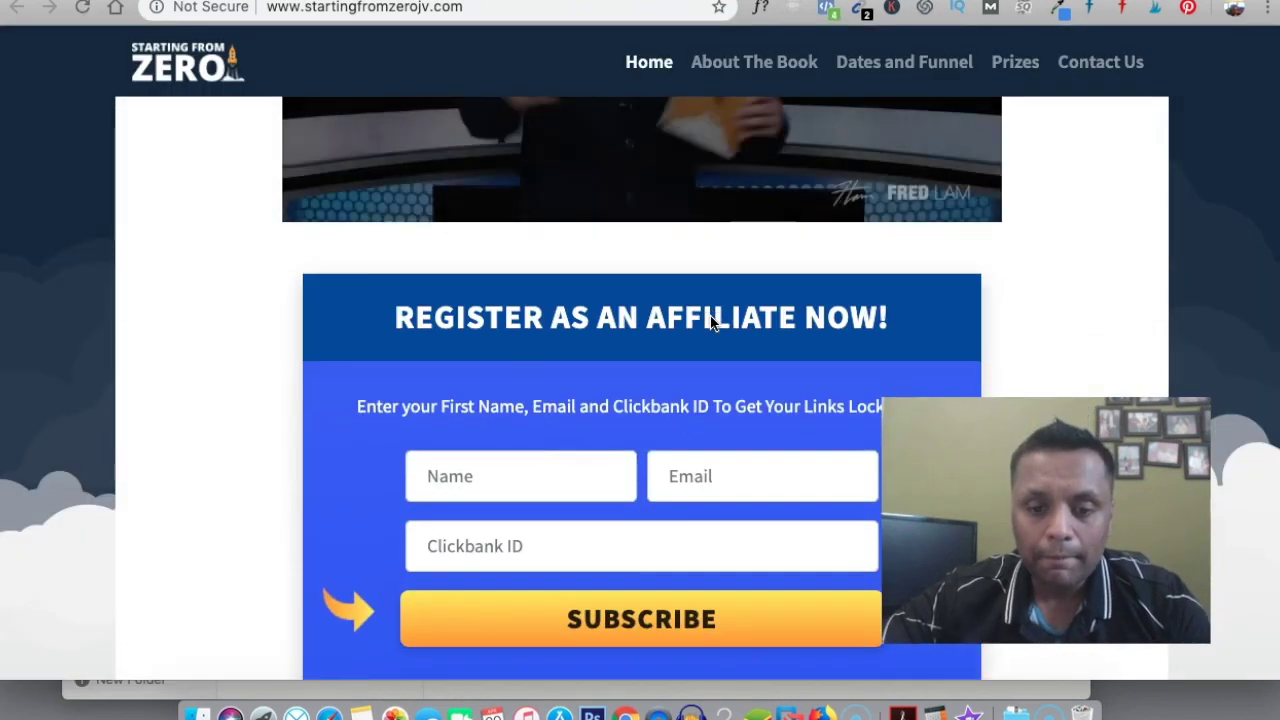
scroll(710, 323, up, 5)
scroll(710, 323, down, 1)
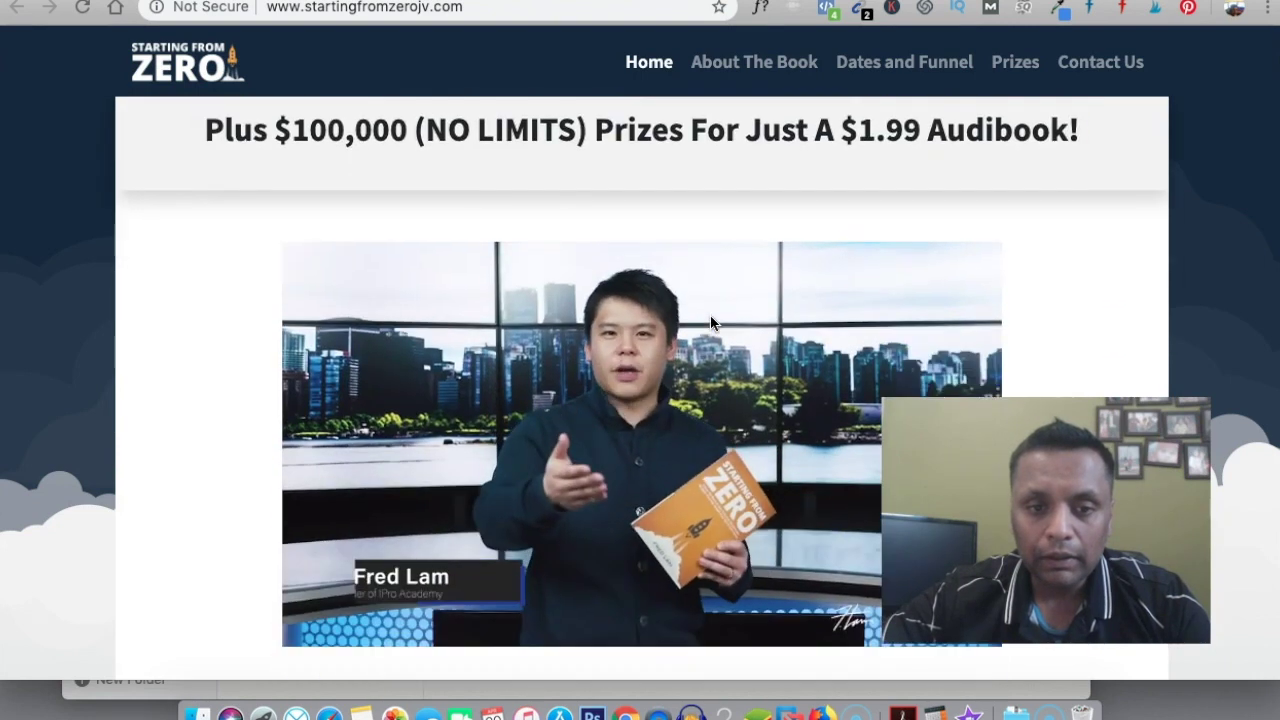
scroll(710, 323, up, 2)
scroll(710, 323, down, 3)
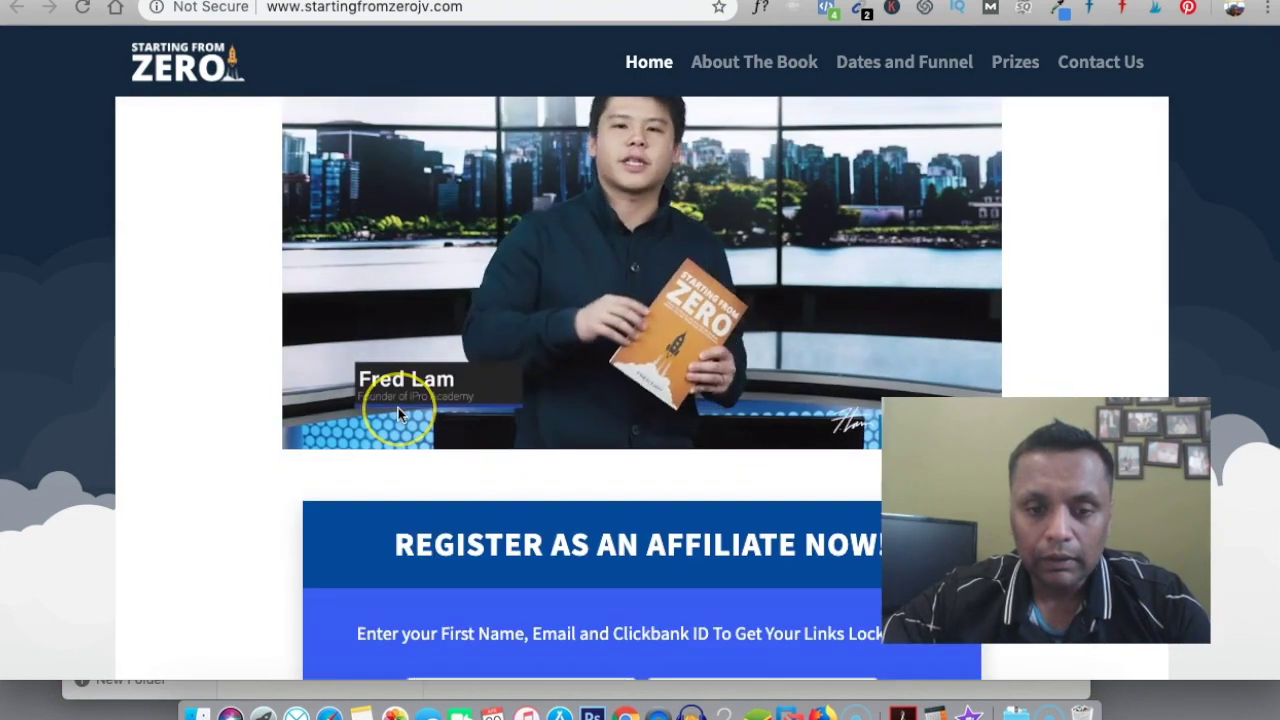
- Open the JVTools page for already registered affiliates and go to its Swipes & Banners page
scroll(398, 414, down, 4)
scroll(398, 414, down, 5)
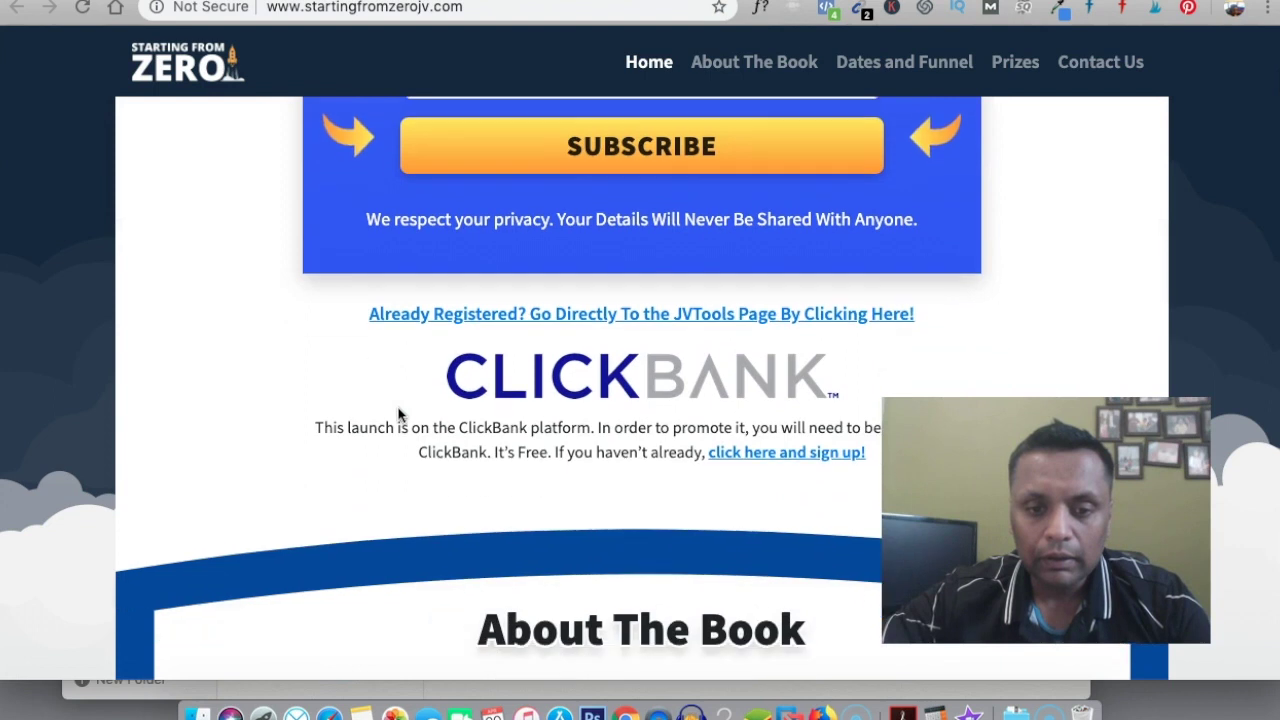
click(545, 325)
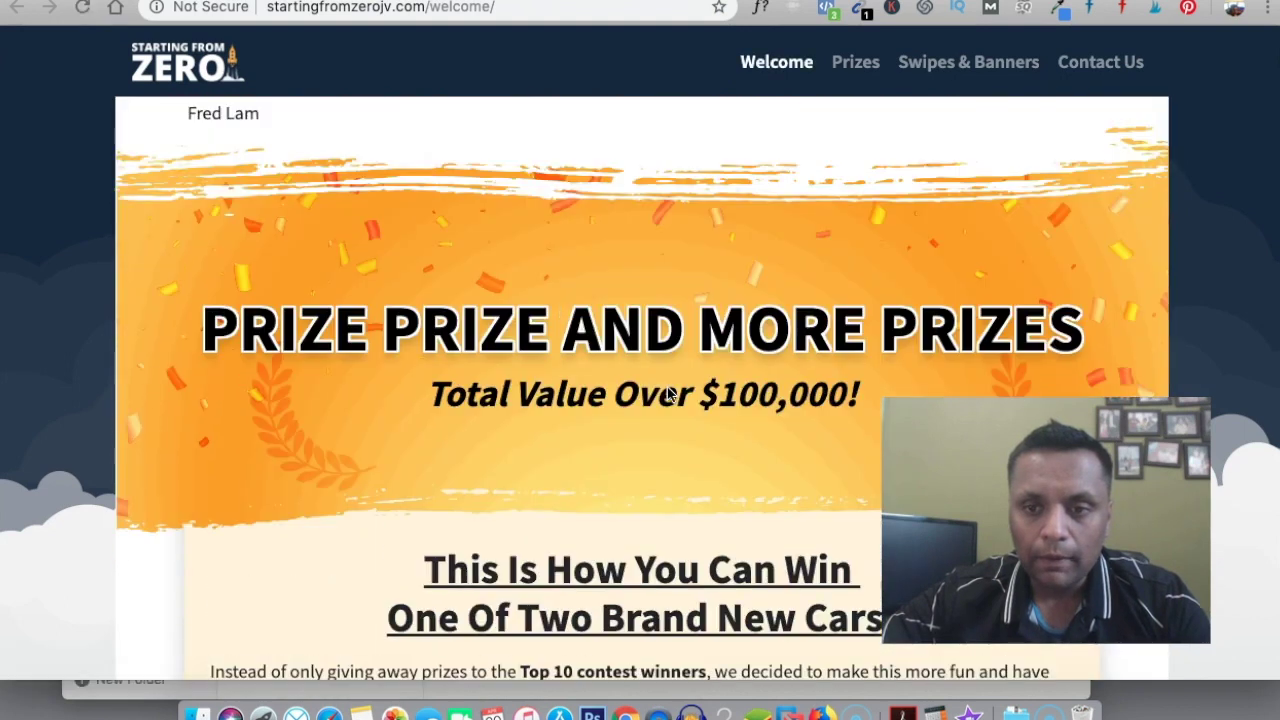
click(950, 75)
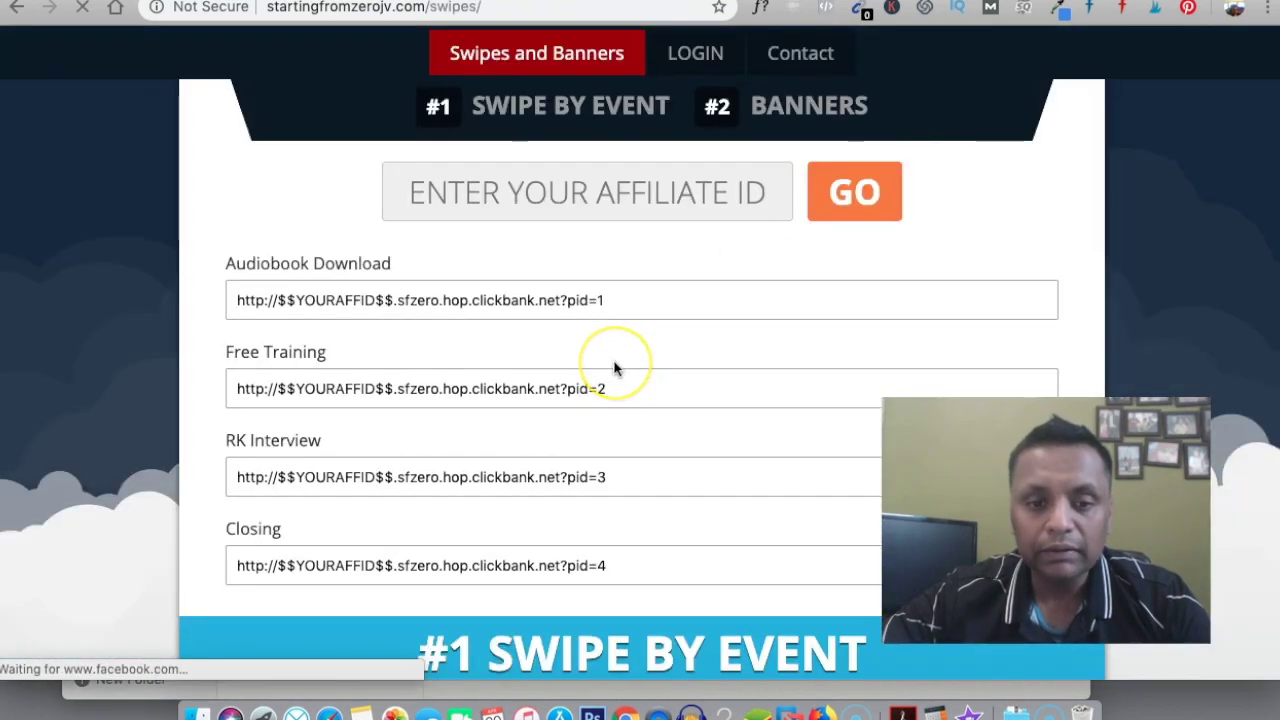
- Examine the ready-made email swipes, with their subject lines and body text, and the banner codes offered to affiliates
scroll(614, 369, down, 10)
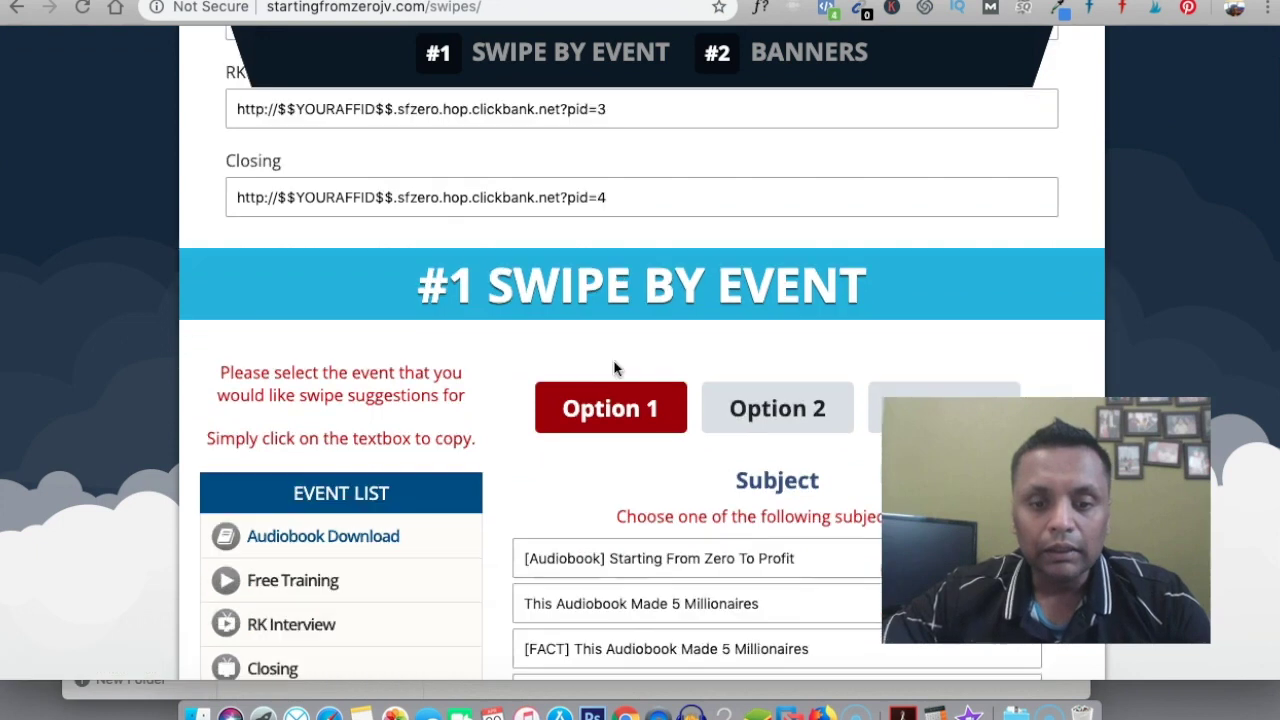
scroll(614, 369, down, 5)
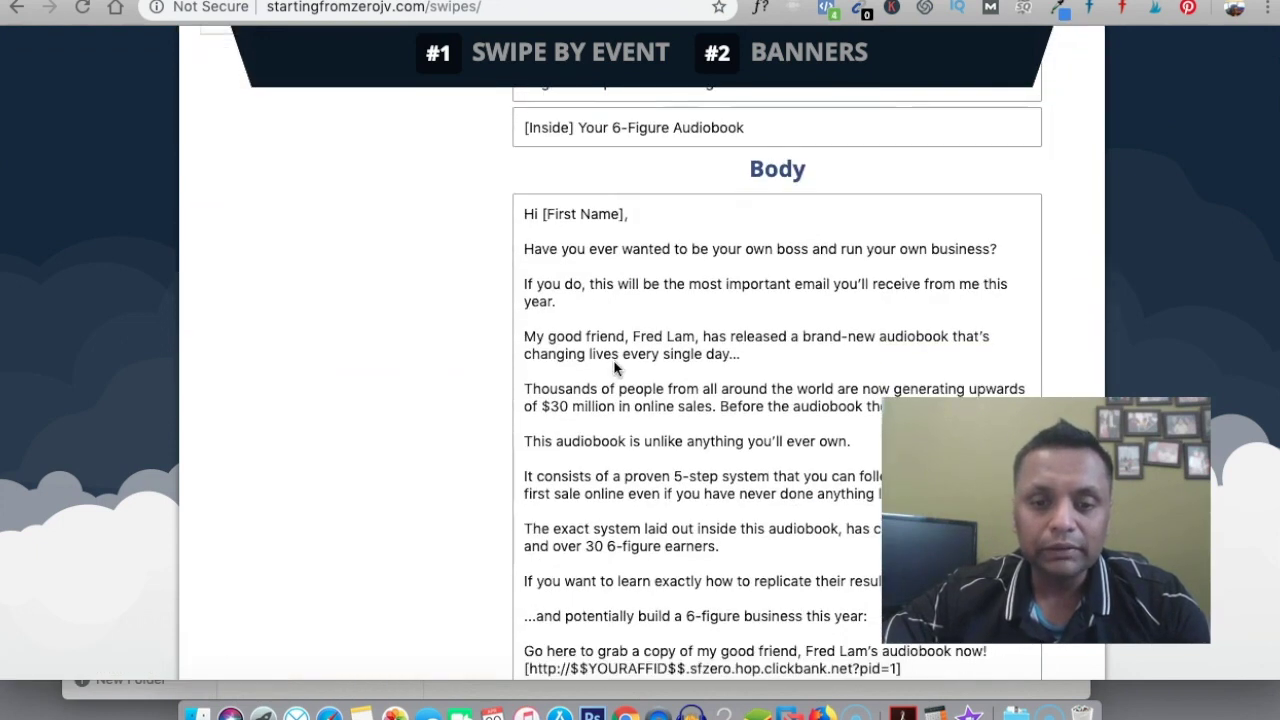
scroll(614, 369, down, 5)
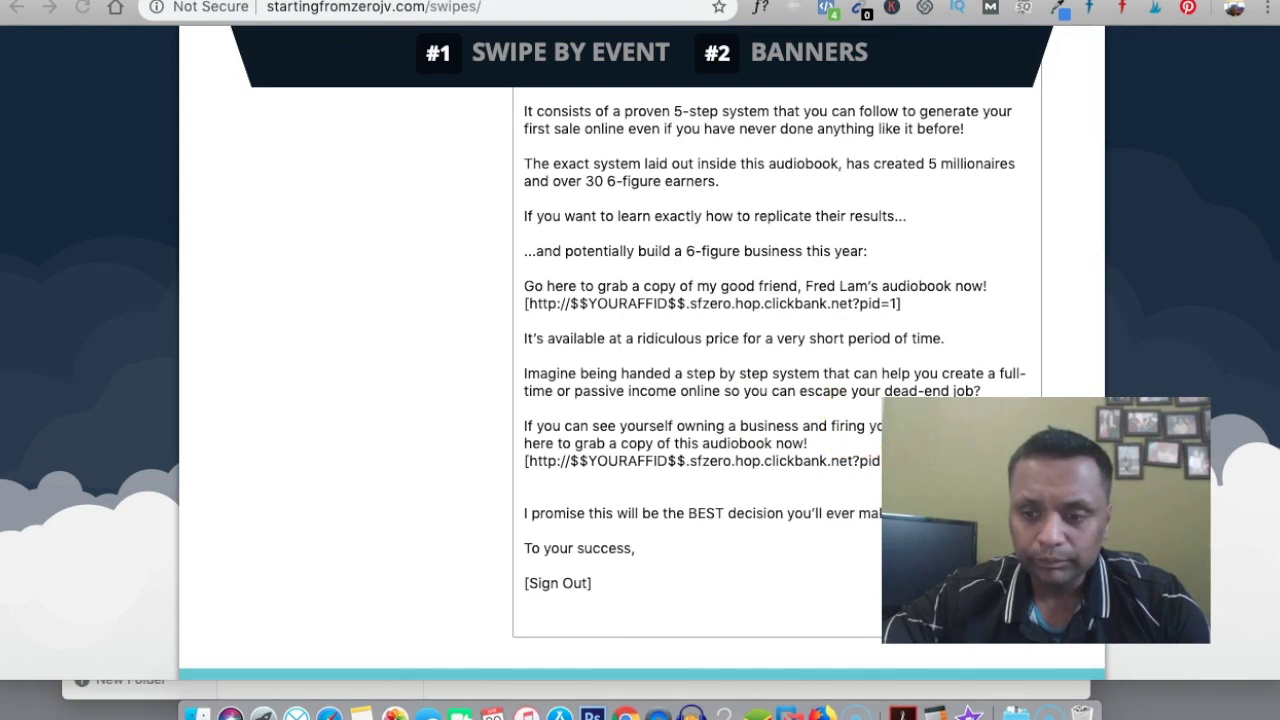
scroll(640, 456, up, 5)
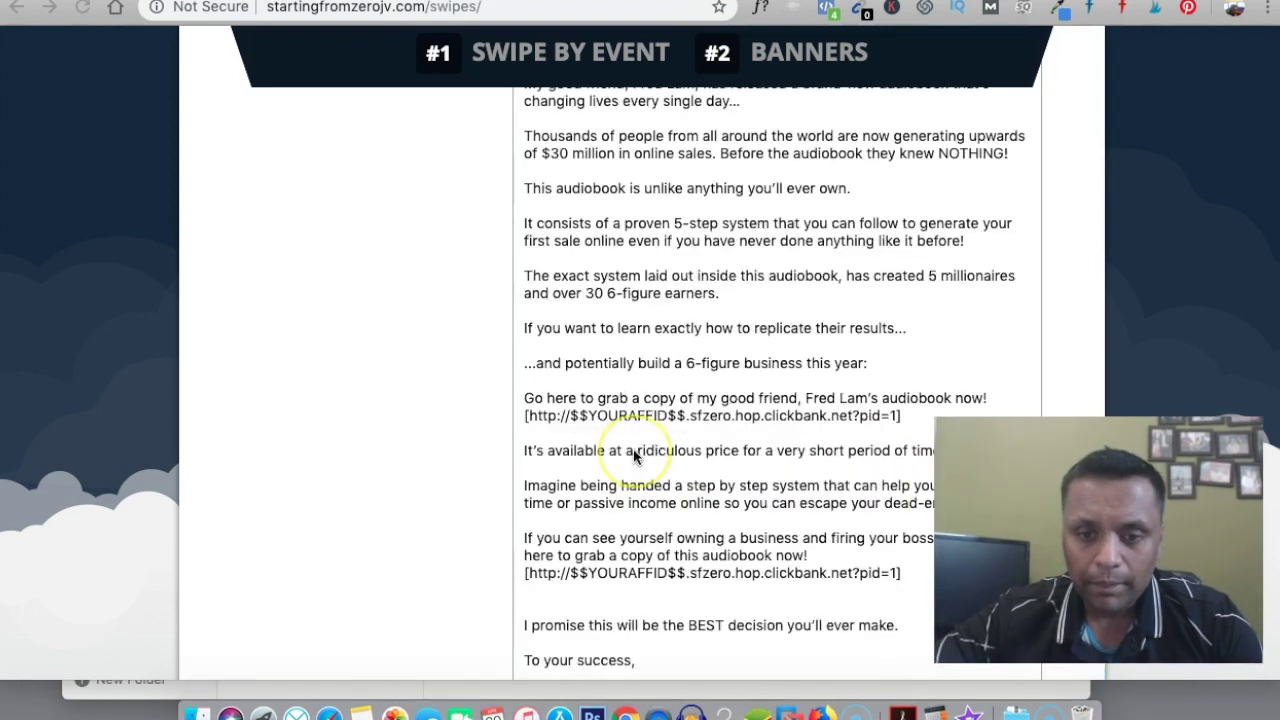
scroll(633, 456, up, 5)
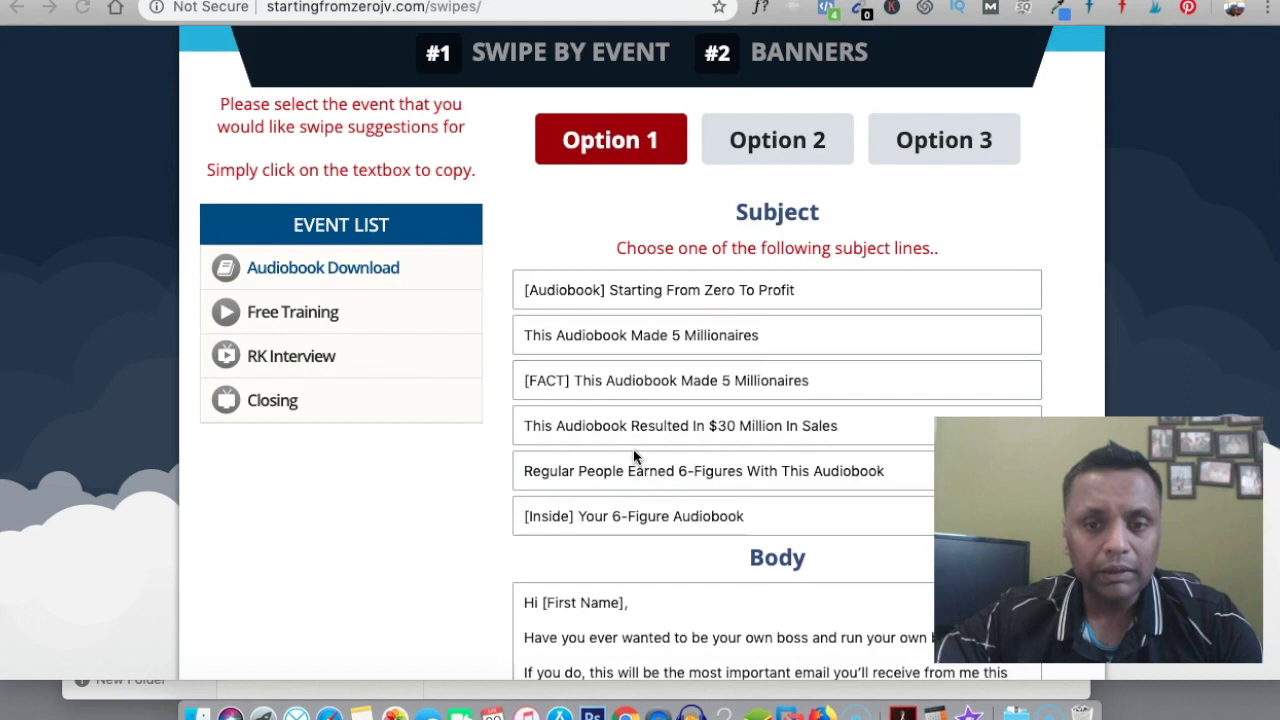
scroll(633, 456, down, 10)
scroll(633, 456, down, 15)
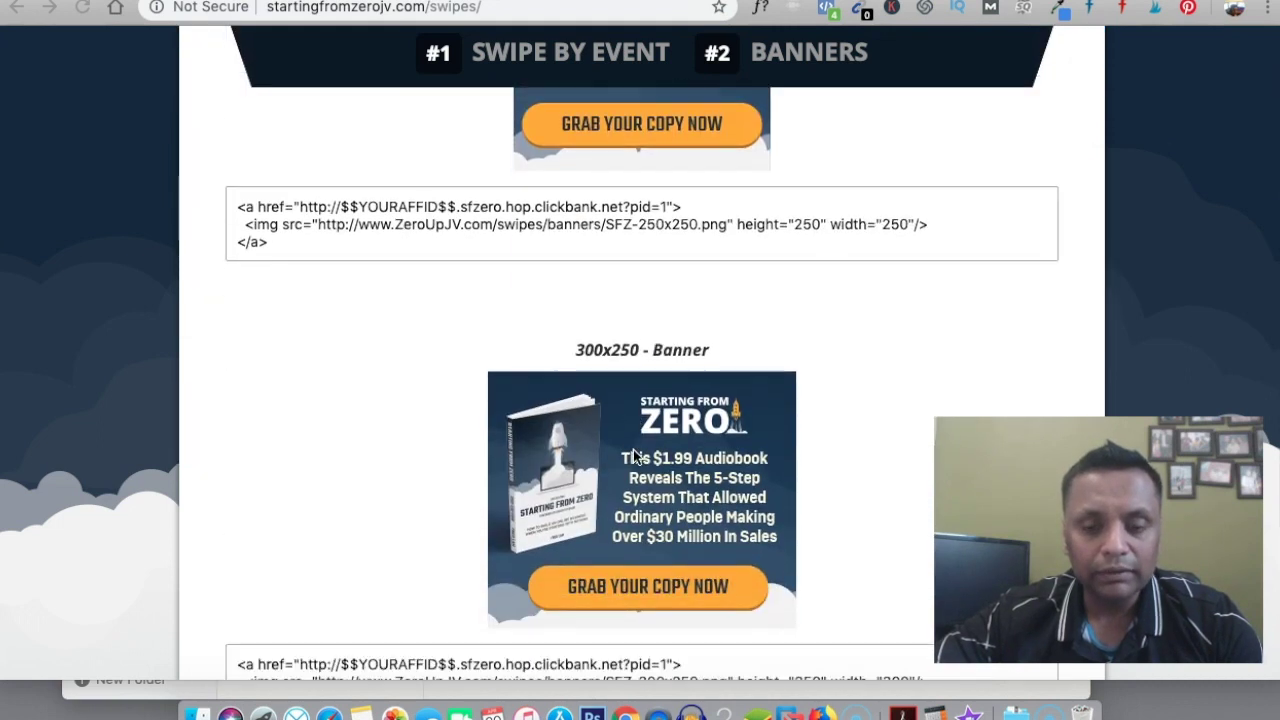
scroll(633, 456, down, 5)
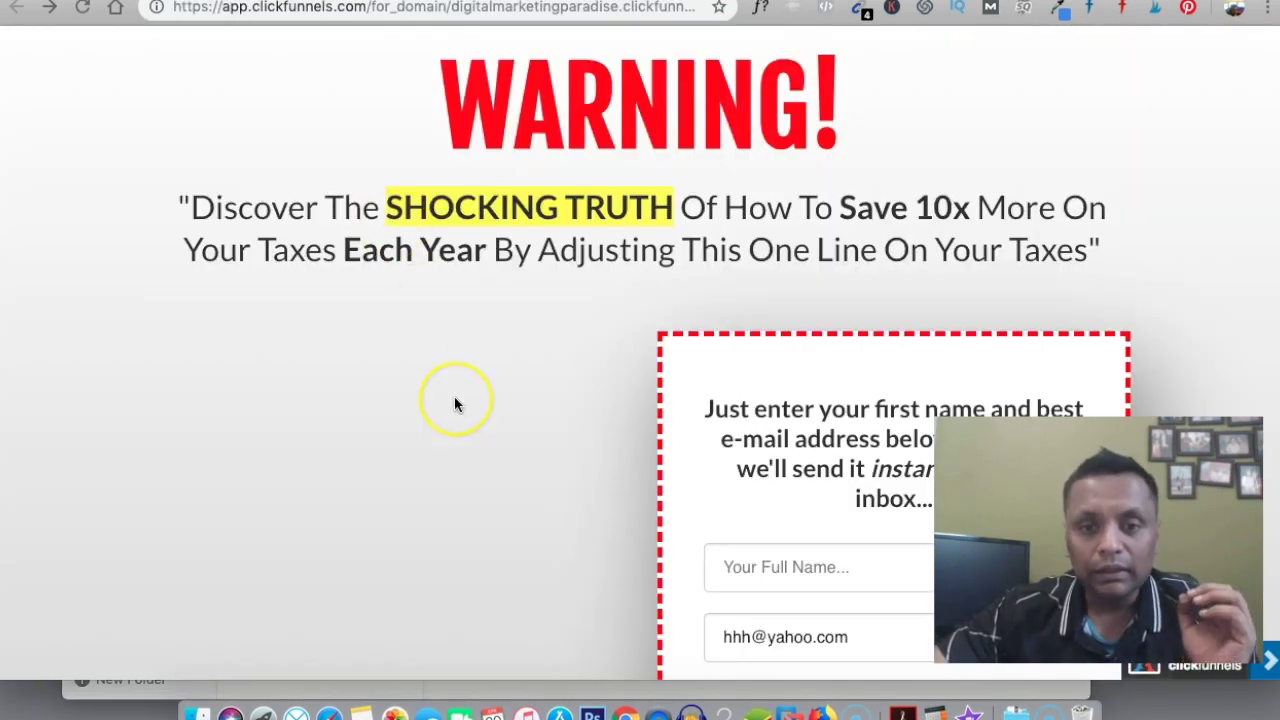
- Examine the ClickFunnels opt-in page, comparing its warning headline with the name and e-mail sign-up form
scroll(454, 403, down, 3)
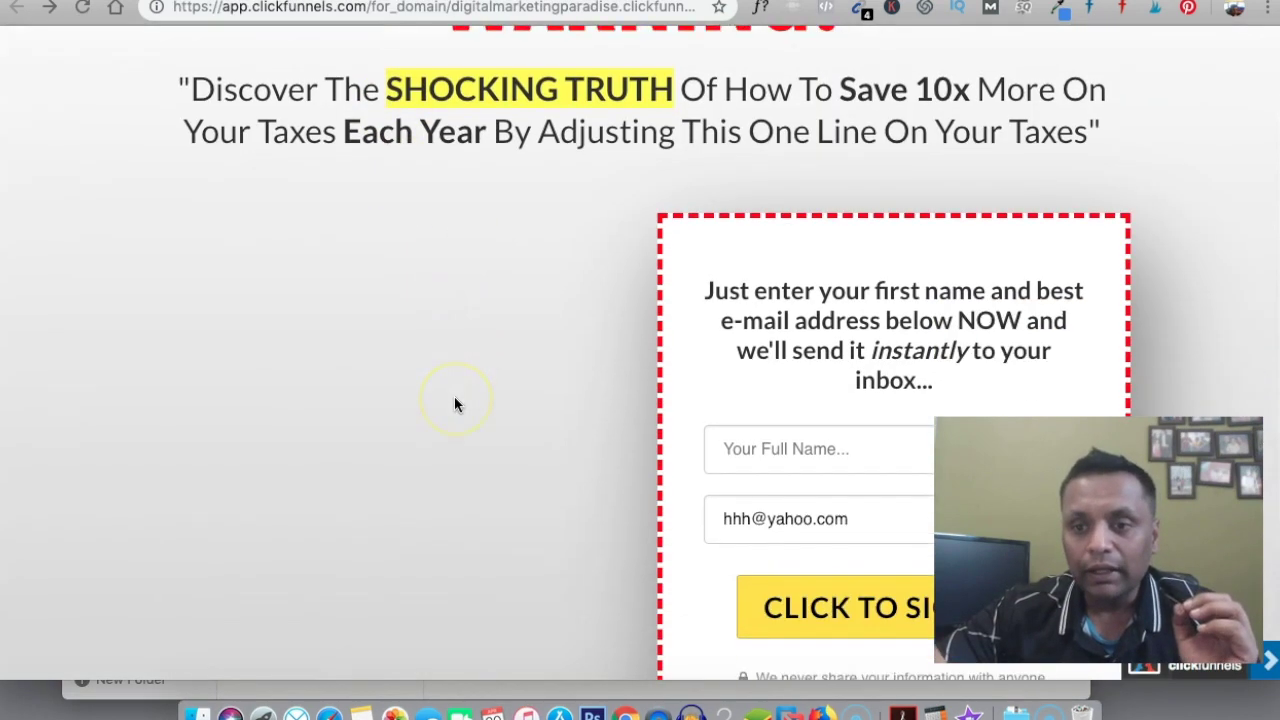
scroll(454, 403, down, 5)
scroll(454, 403, up, 2)
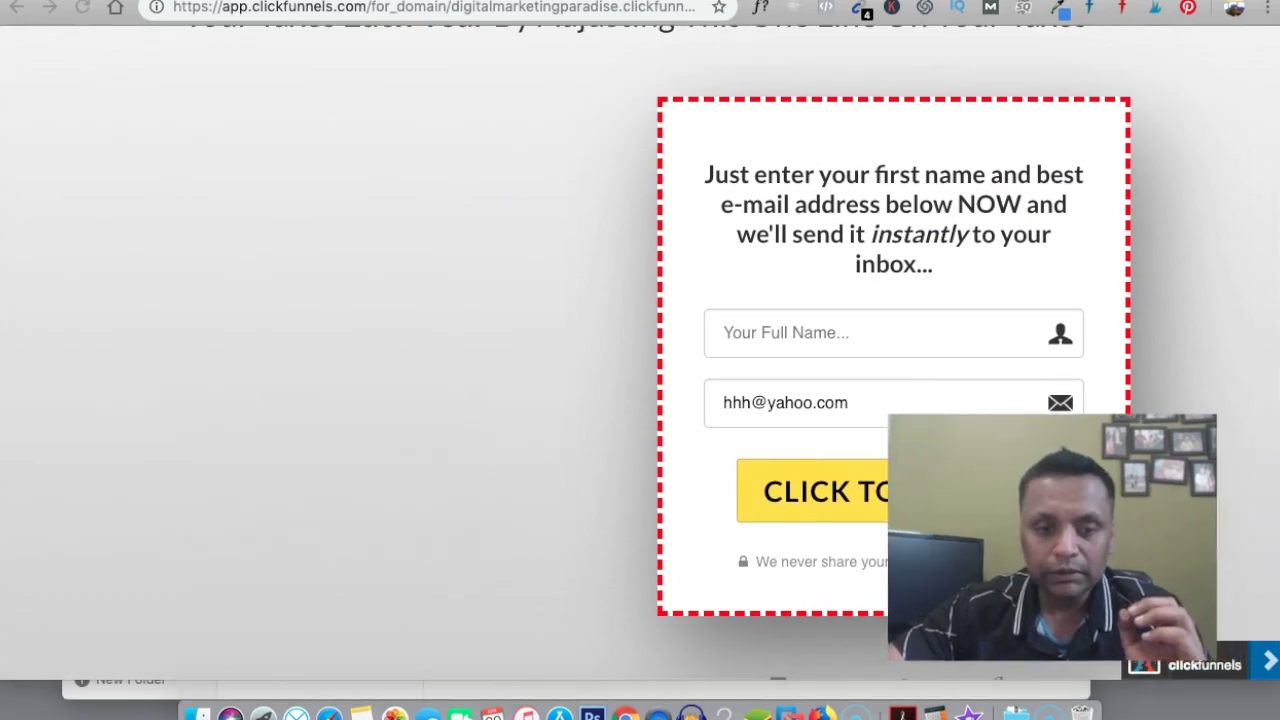
scroll(576, 476, up, 3)
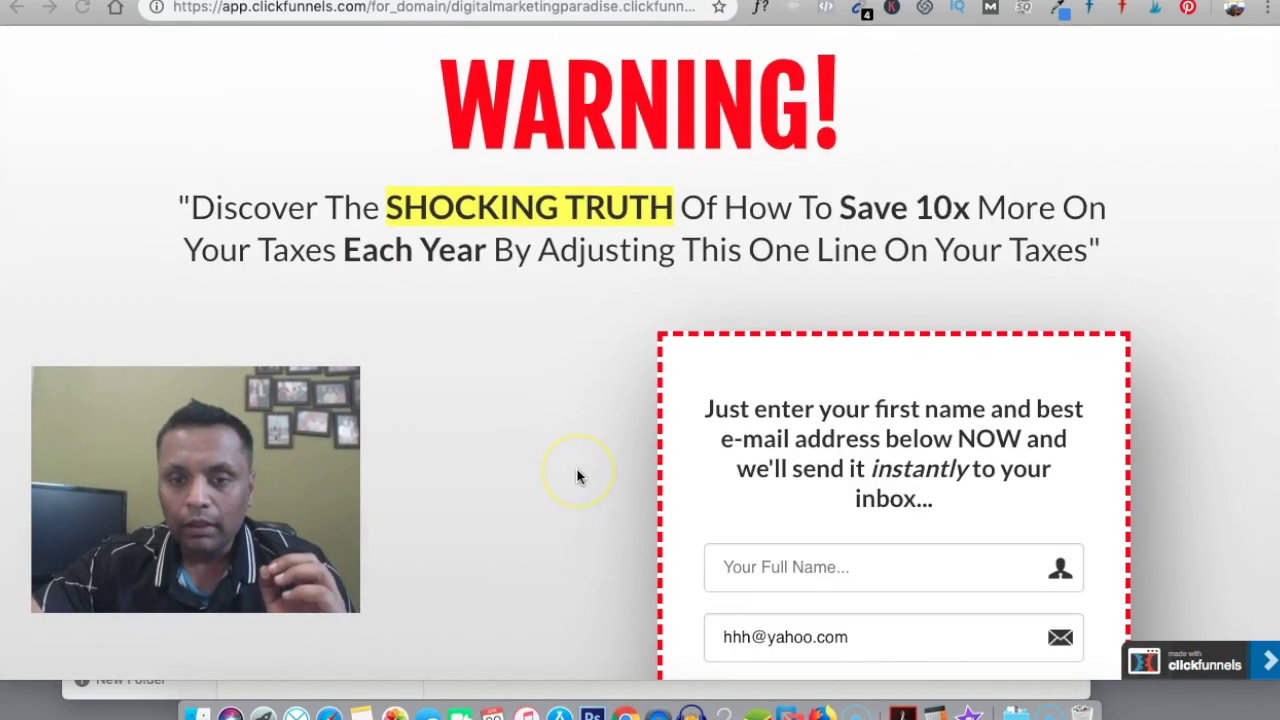
scroll(576, 476, down, 2)
scroll(576, 476, up, 2)
scroll(576, 476, down, 1)
scroll(577, 477, down, 4)
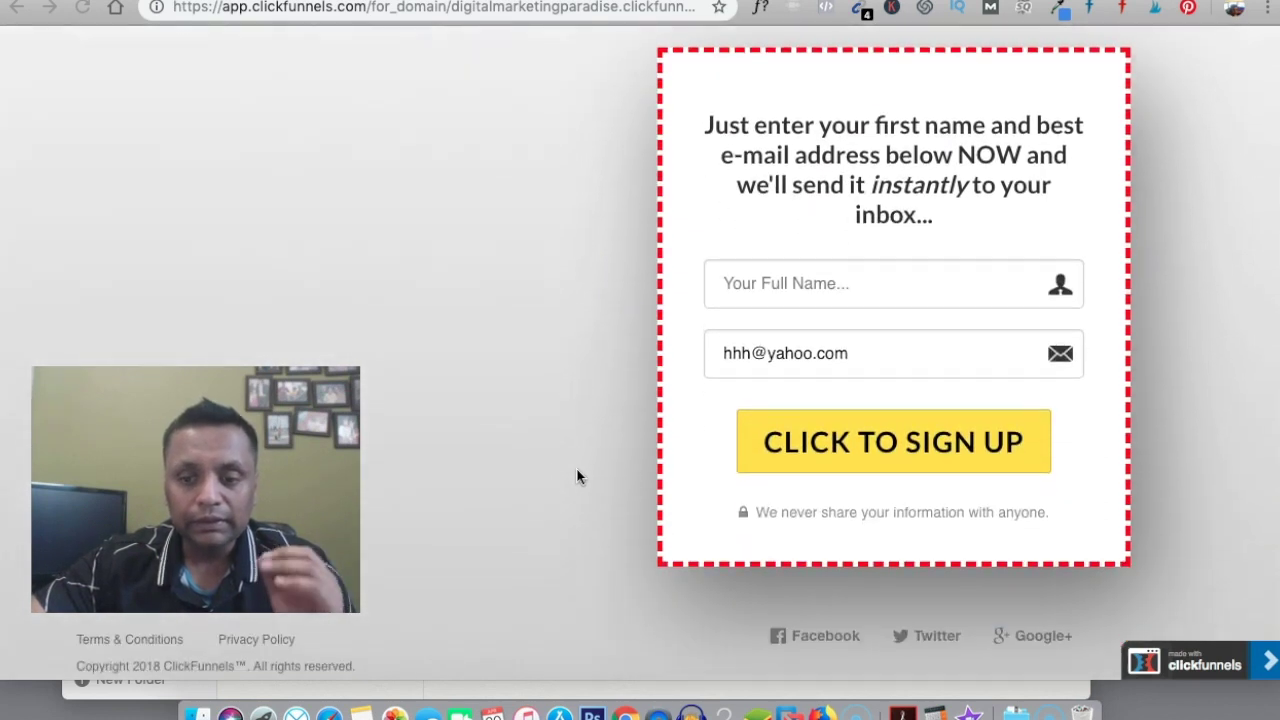
scroll(514, 269, up, 2)
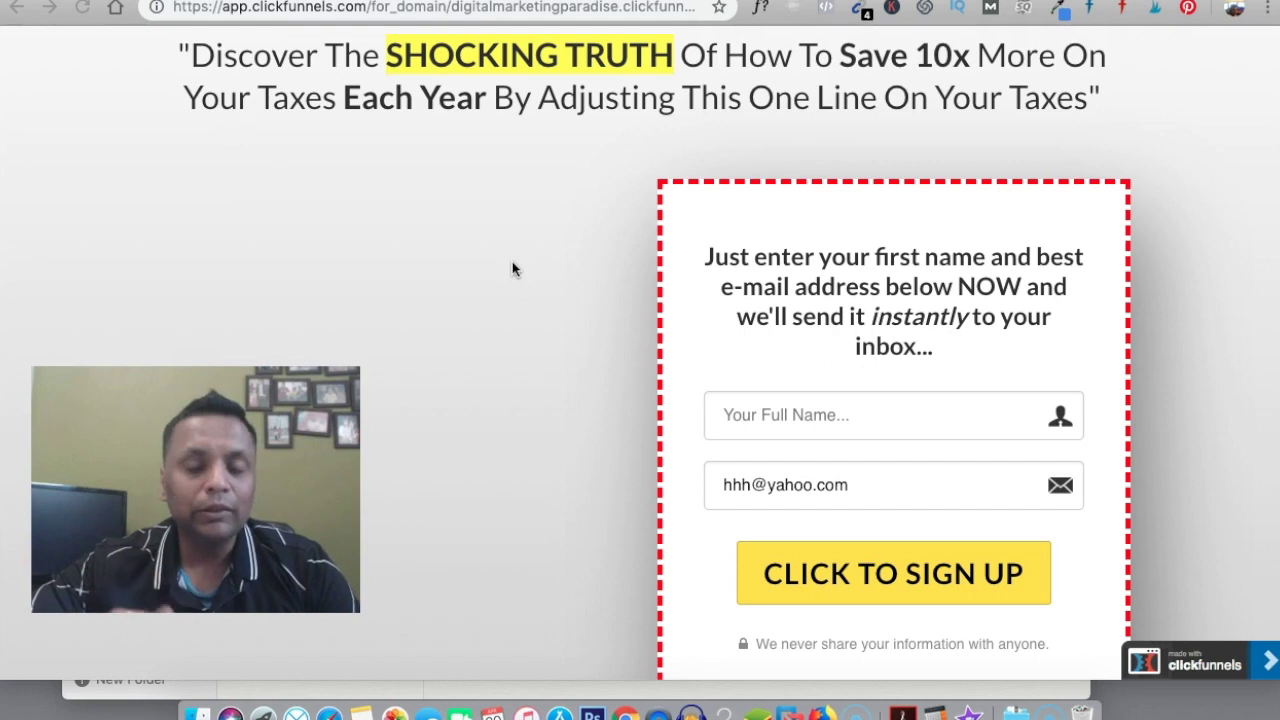
scroll(512, 269, up, 3)
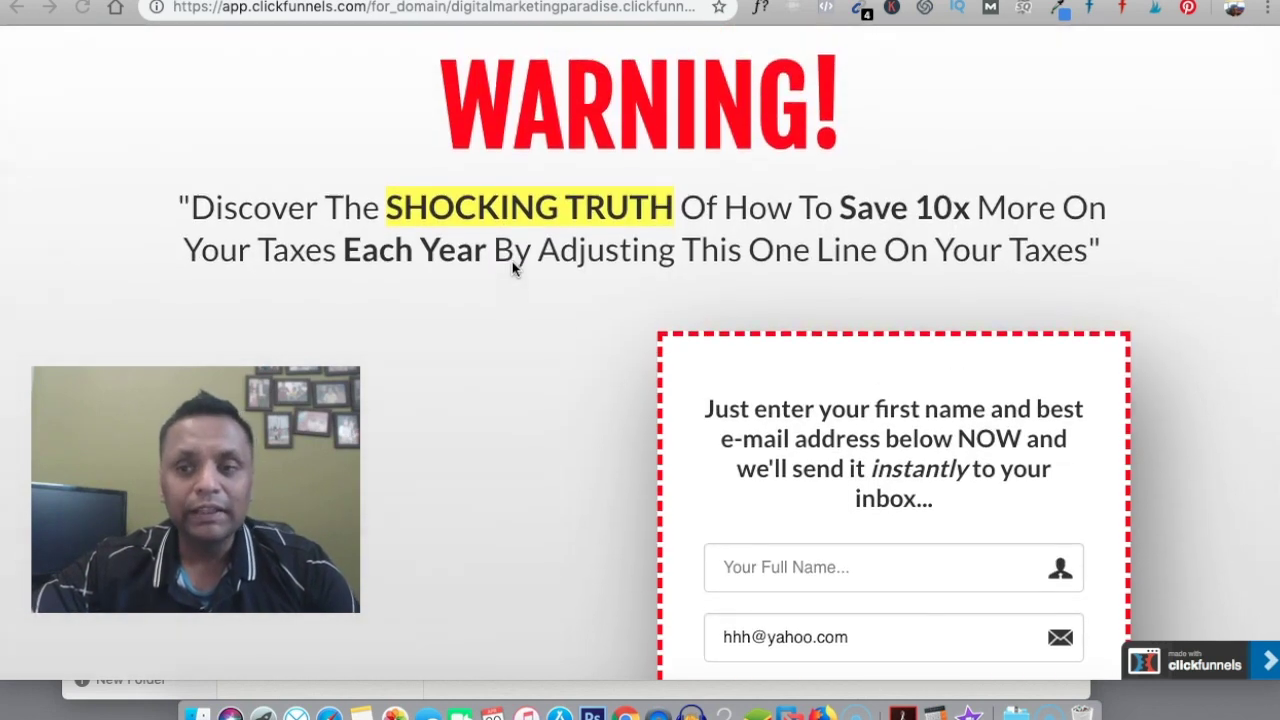
scroll(512, 269, down, 2)
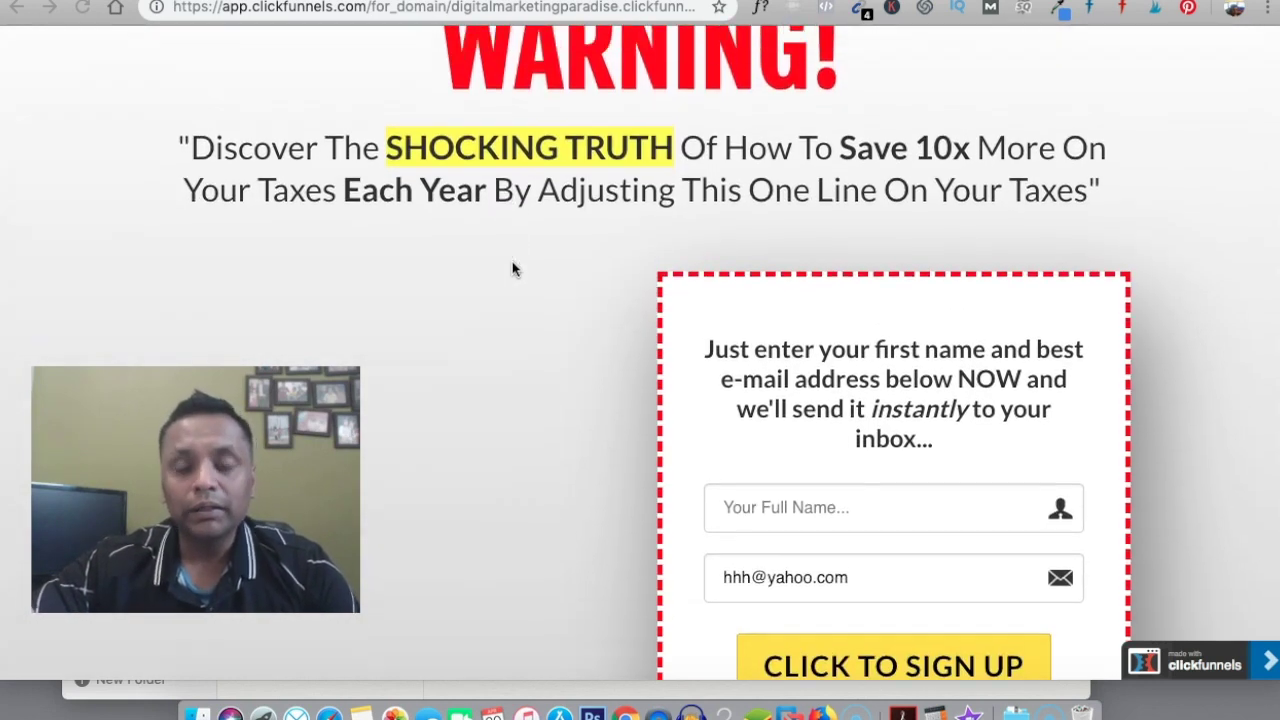
scroll(512, 269, up, 2)
scroll(512, 269, down, 1)
scroll(512, 269, up, 2)
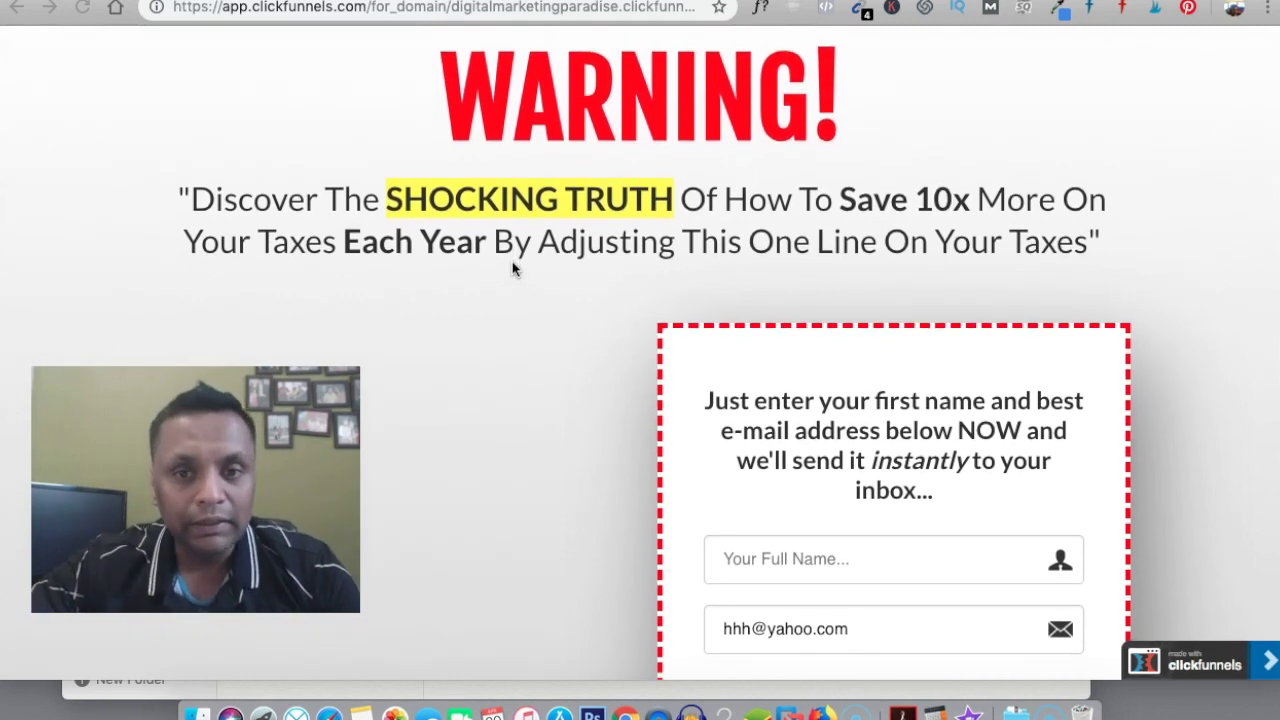
scroll(512, 269, down, 6)
scroll(512, 269, up, 5)
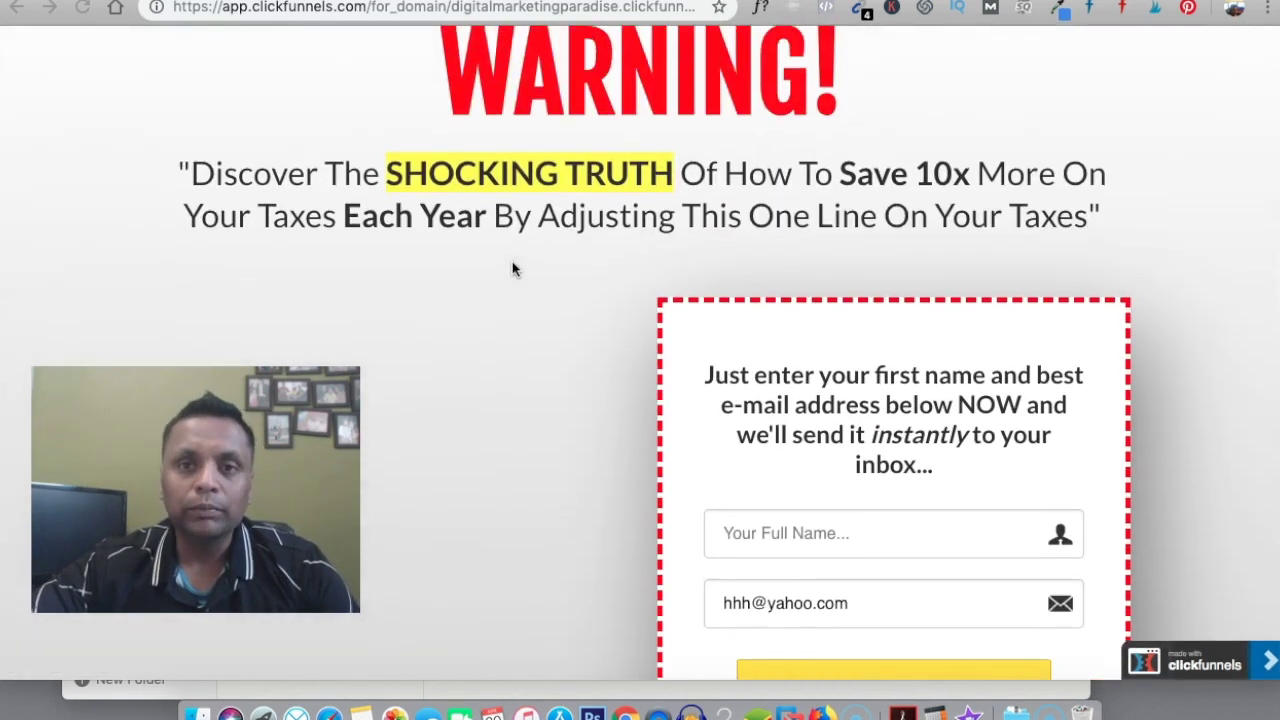
scroll(592, 401, down, 4)
scroll(594, 400, up, 4)
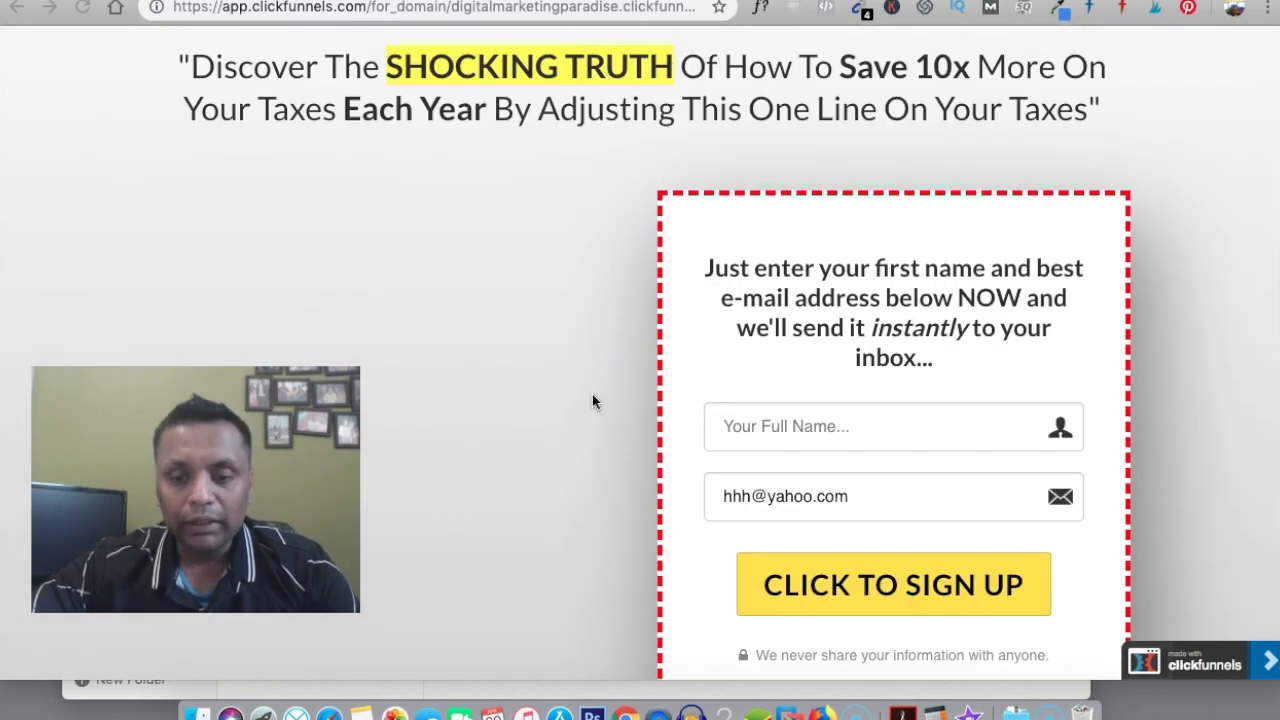
scroll(594, 400, down, 4)
click(812, 424)
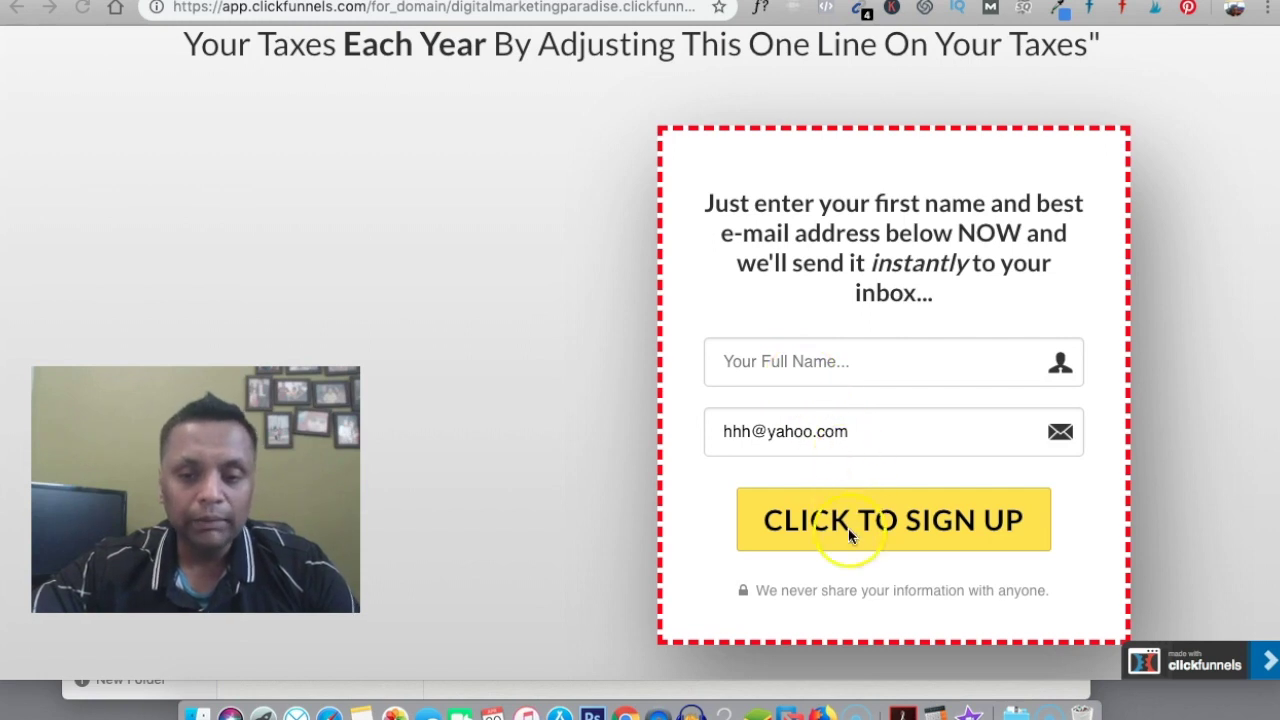
scroll(496, 516, up, 4)
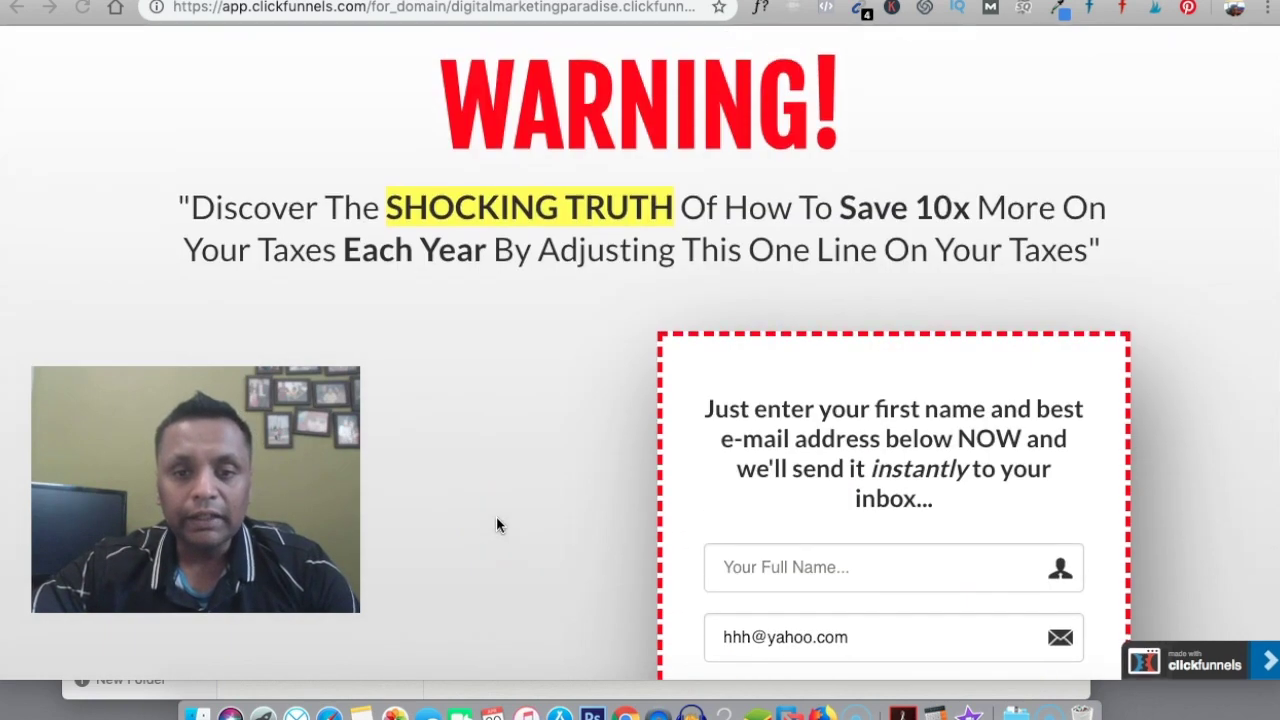
scroll(496, 516, down, 1)
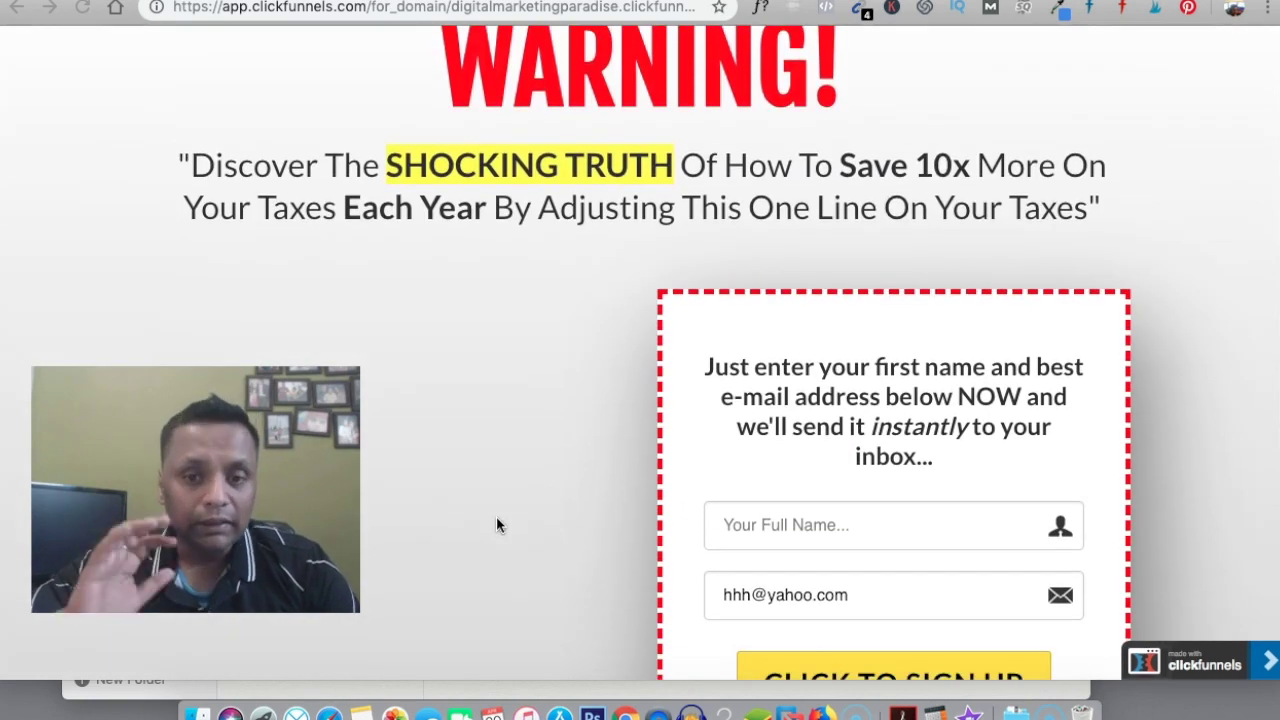
scroll(549, 569, down, 3)
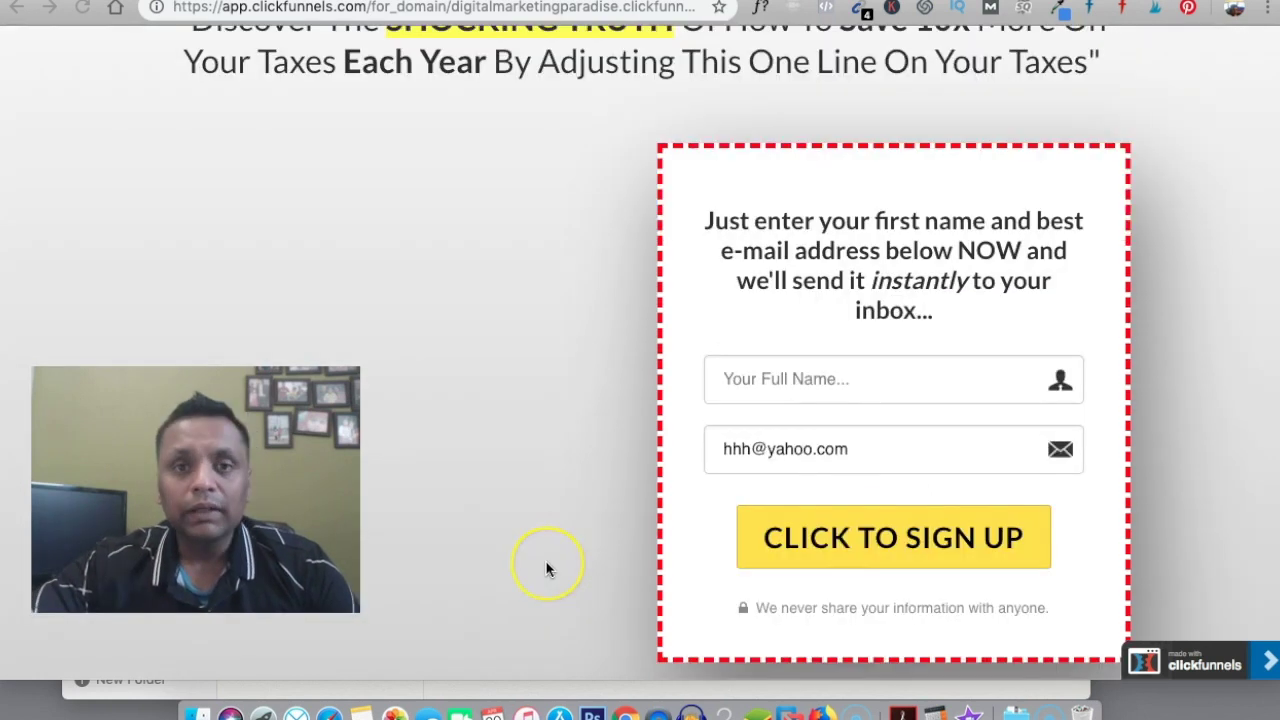
- Review the opt-in page's headline and sign-up form, and view the Starting From Zero sales page that leads are sent to
scroll(549, 563, up, 2)
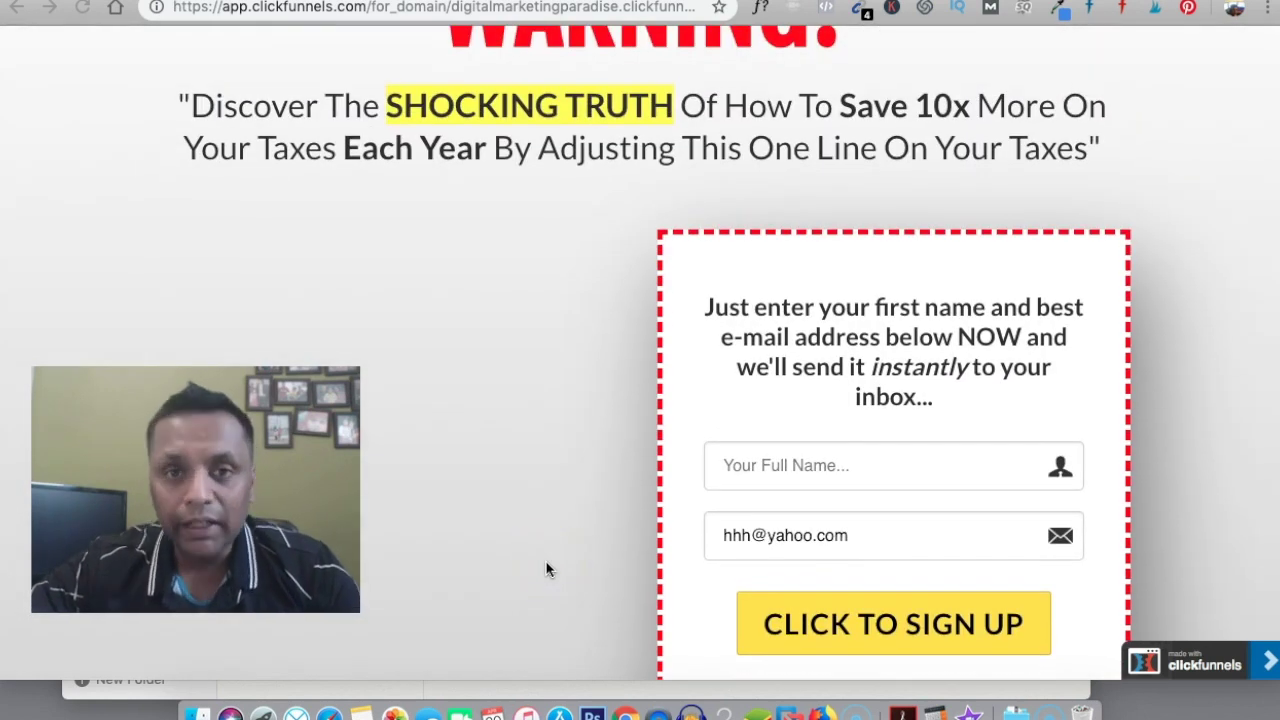
scroll(547, 569, down, 3)
click(809, 554)
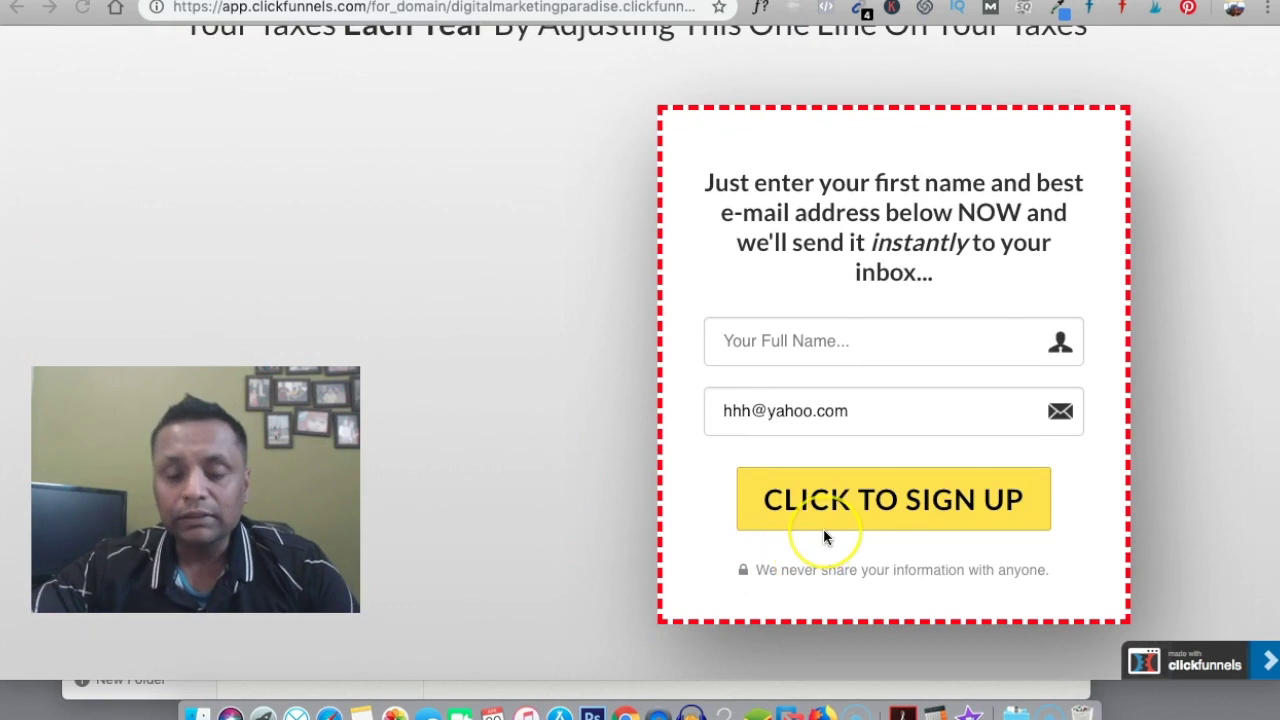
click(800, 533)
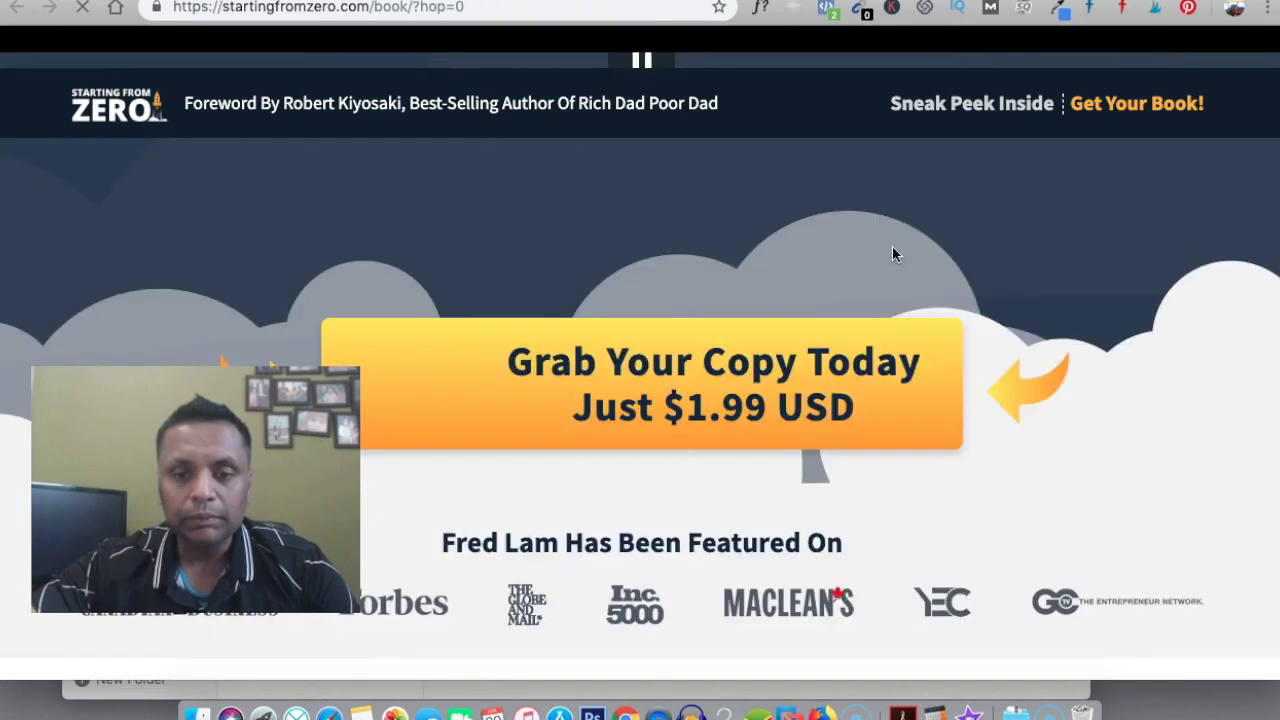
- Return to the ClickBank marketplace results and generate a HopLink for the Starting From Zero Audiobook without a tracking ID
click(891, 289)
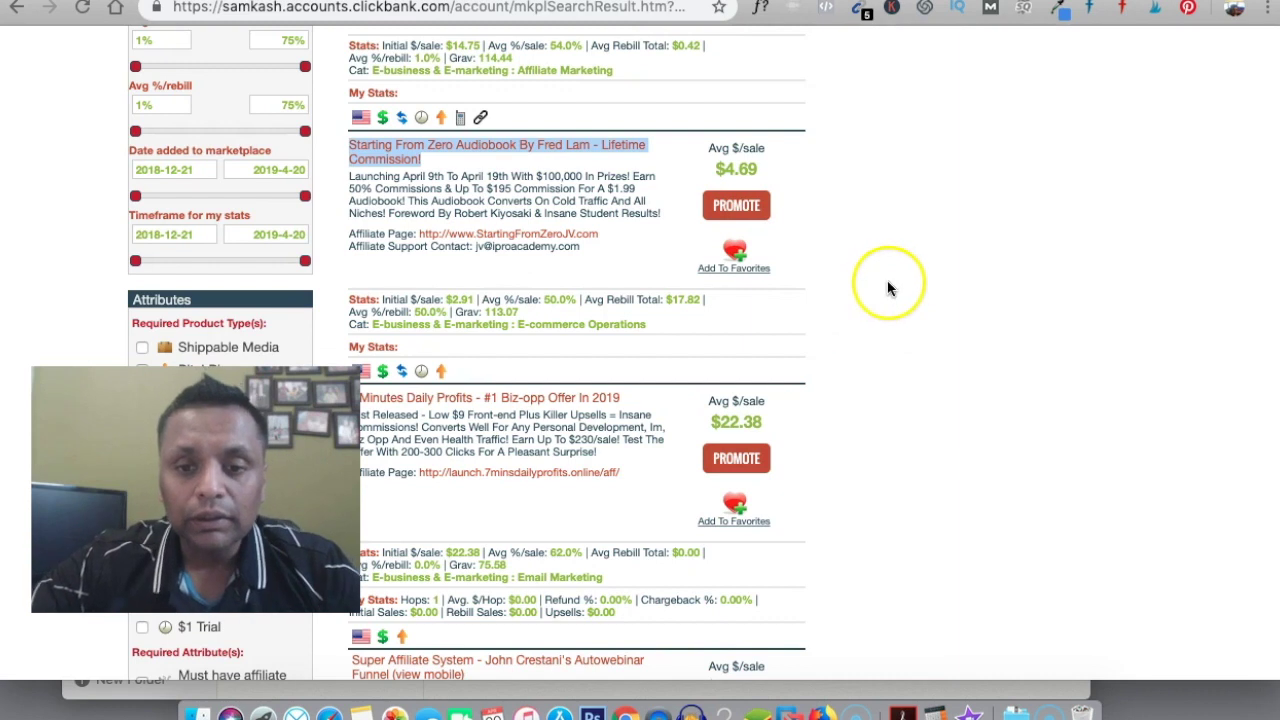
click(738, 204)
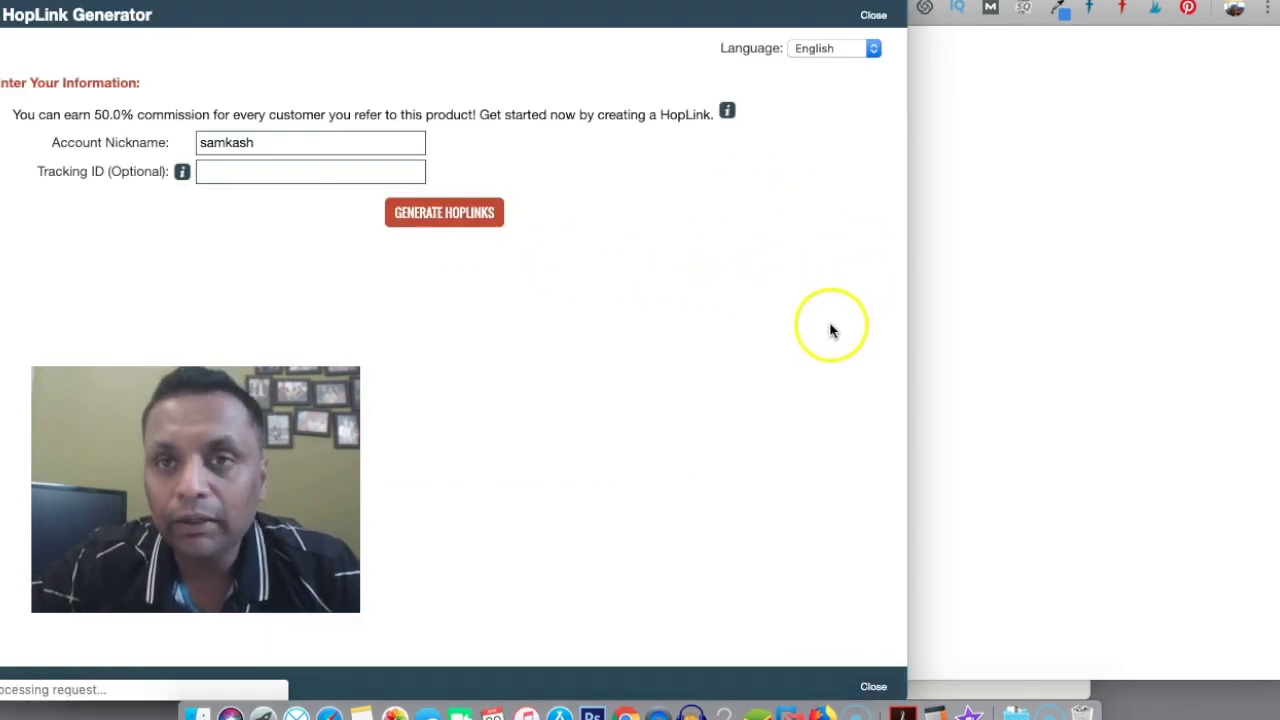
click(452, 220)
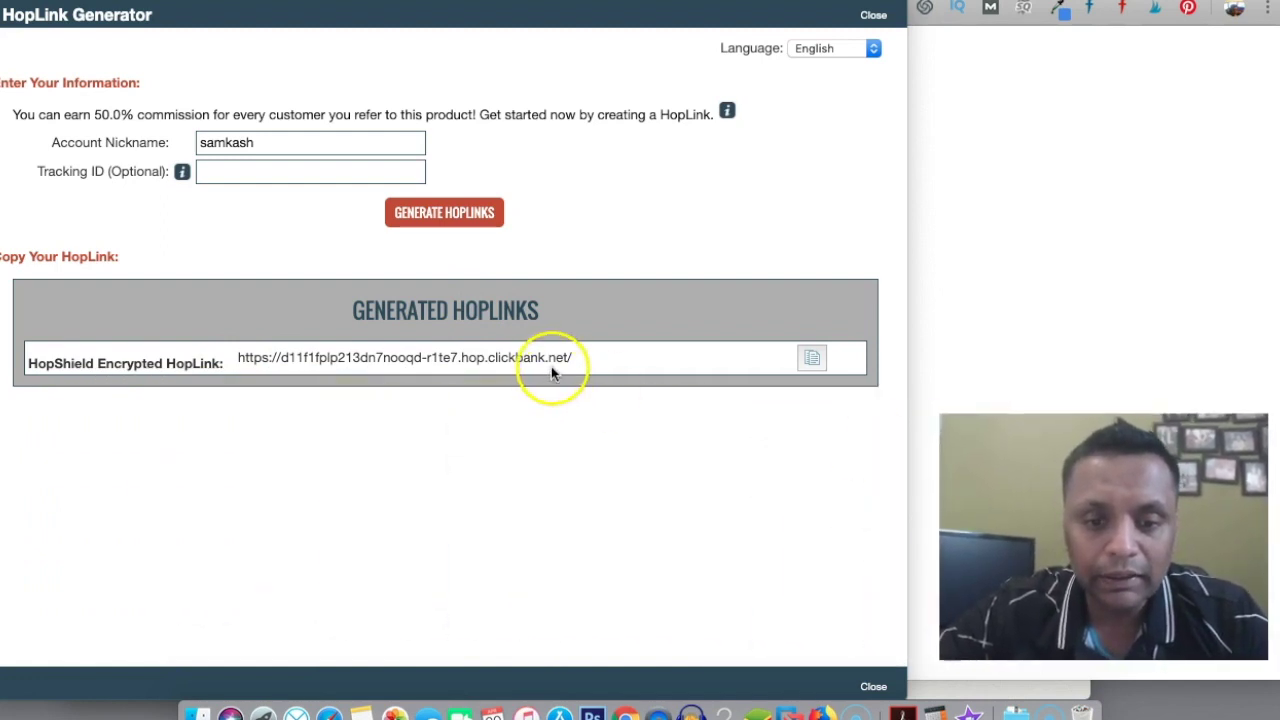
click(551, 366)
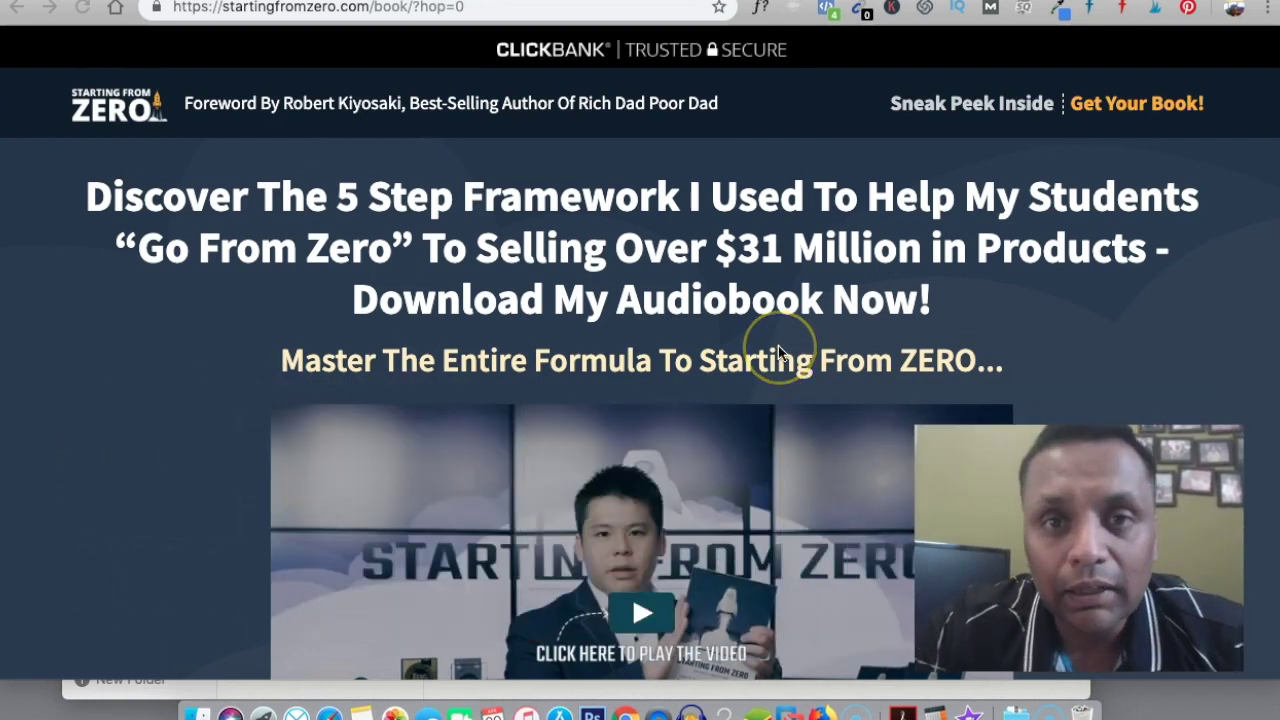
- Examine the Starting From Zero sales page, including its headline, video and foreword author's endorsement, alongside the Quora home feed
scroll(778, 345, down, 3)
scroll(778, 345, up, 3)
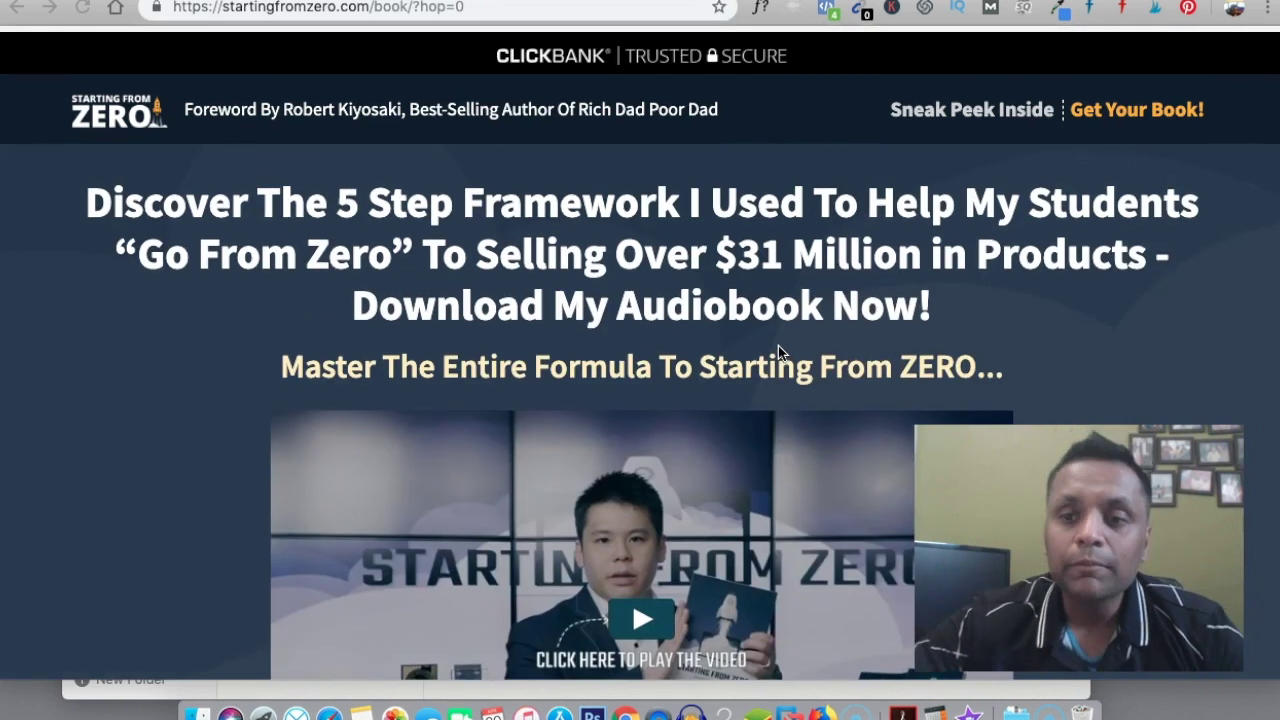
scroll(778, 345, down, 1)
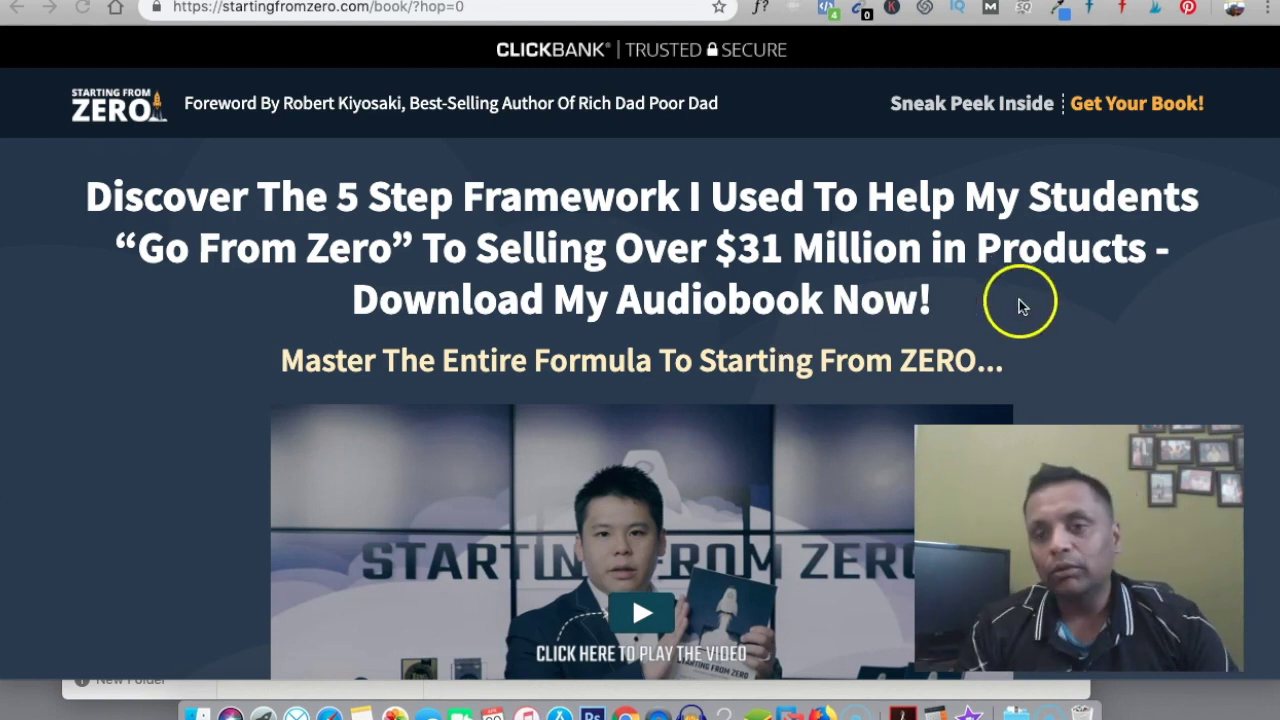
key(ctrl+Tab)
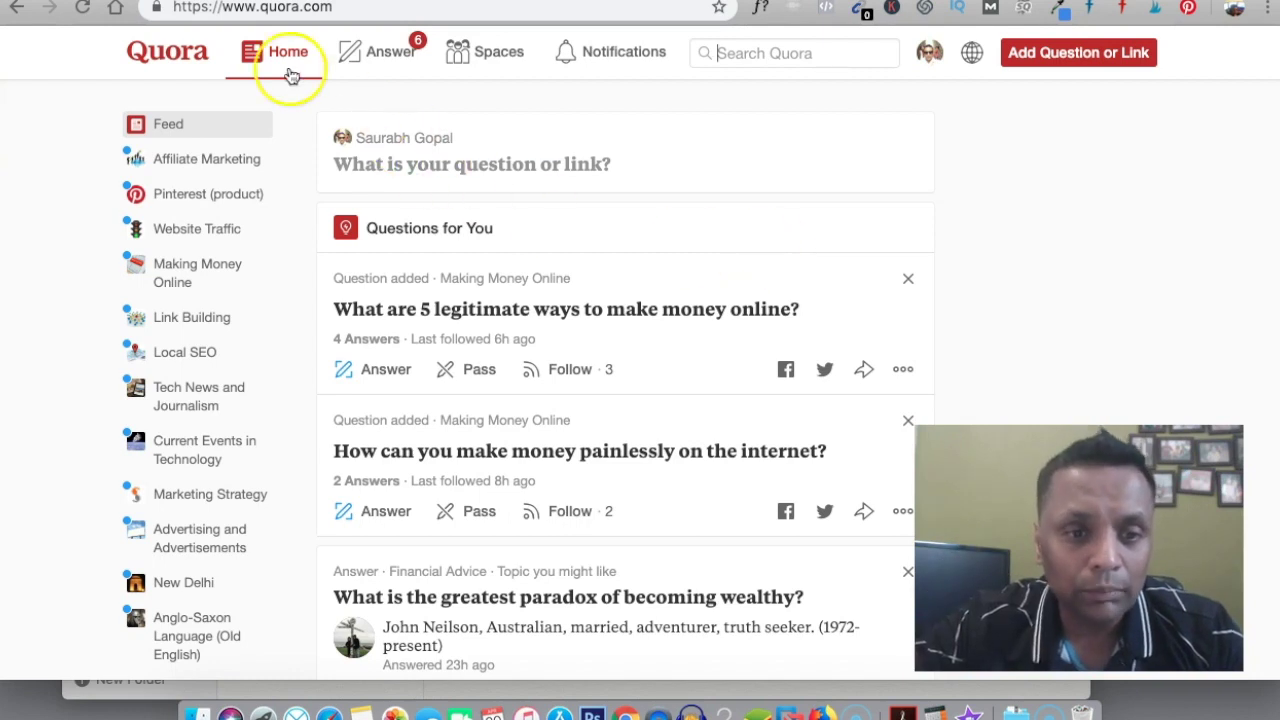
click(803, 50)
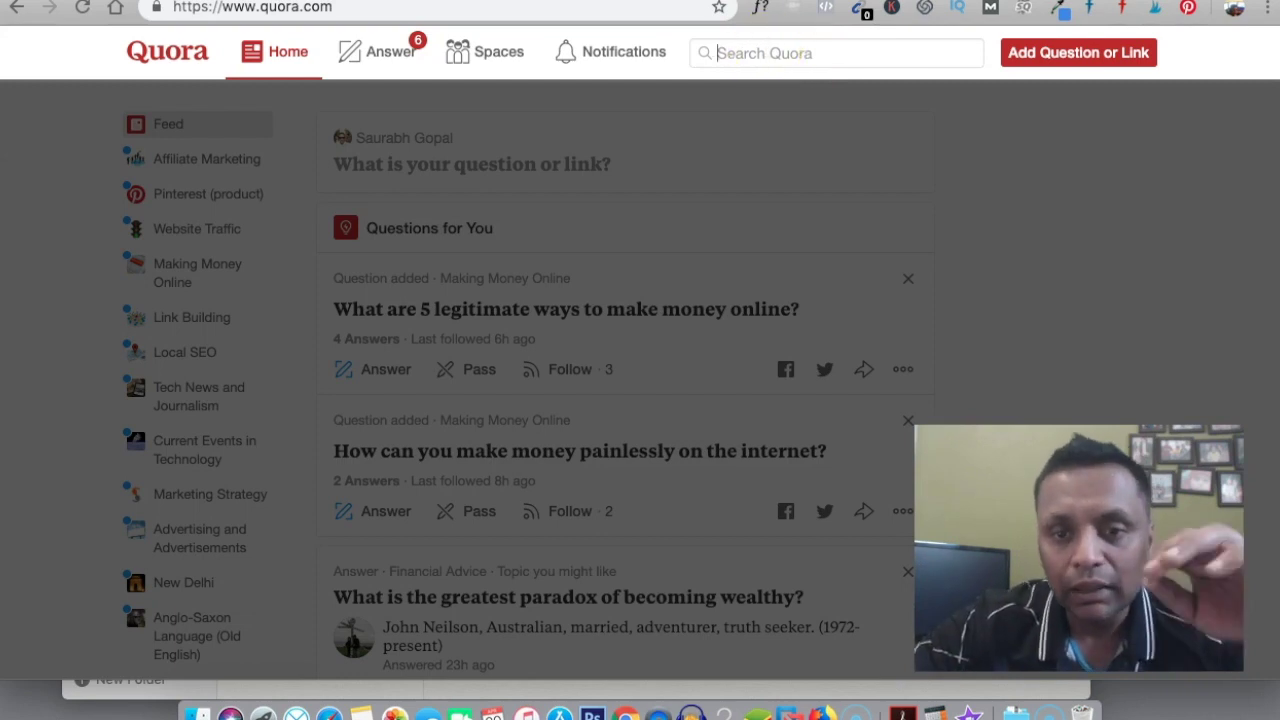
key(ctrl+Tab)
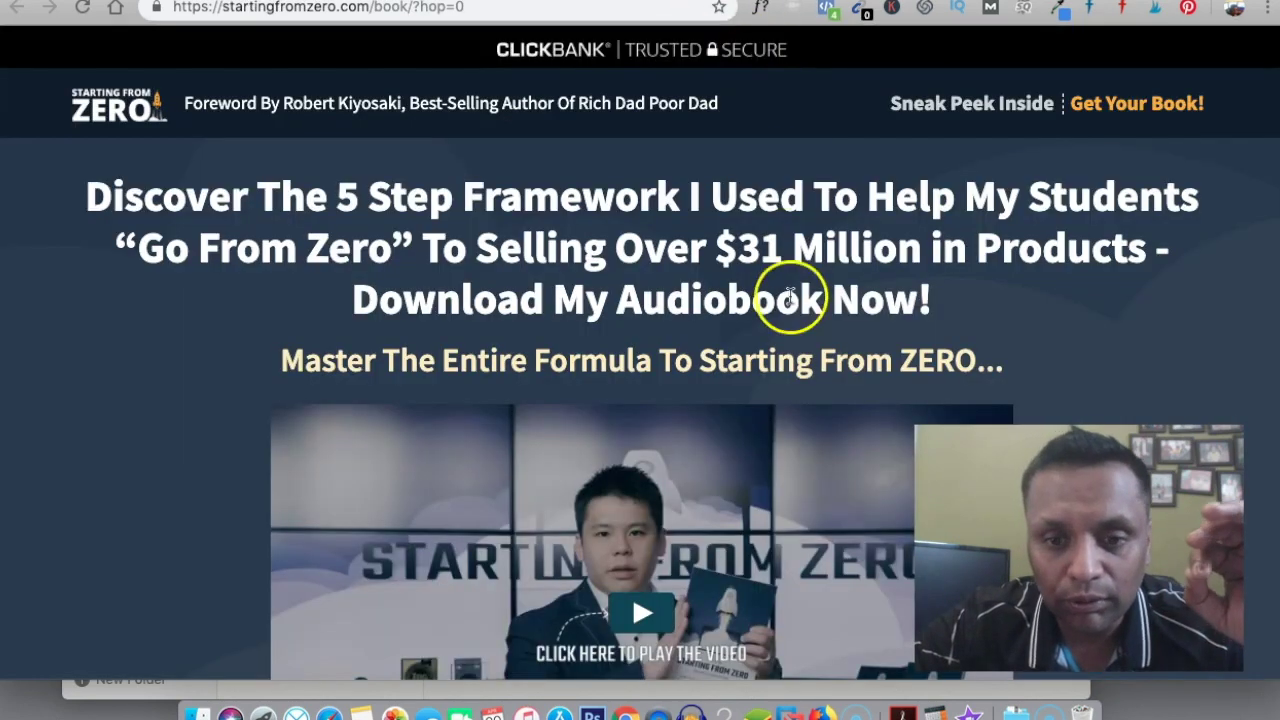
scroll(816, 312, down, 4)
scroll(816, 312, down, 10)
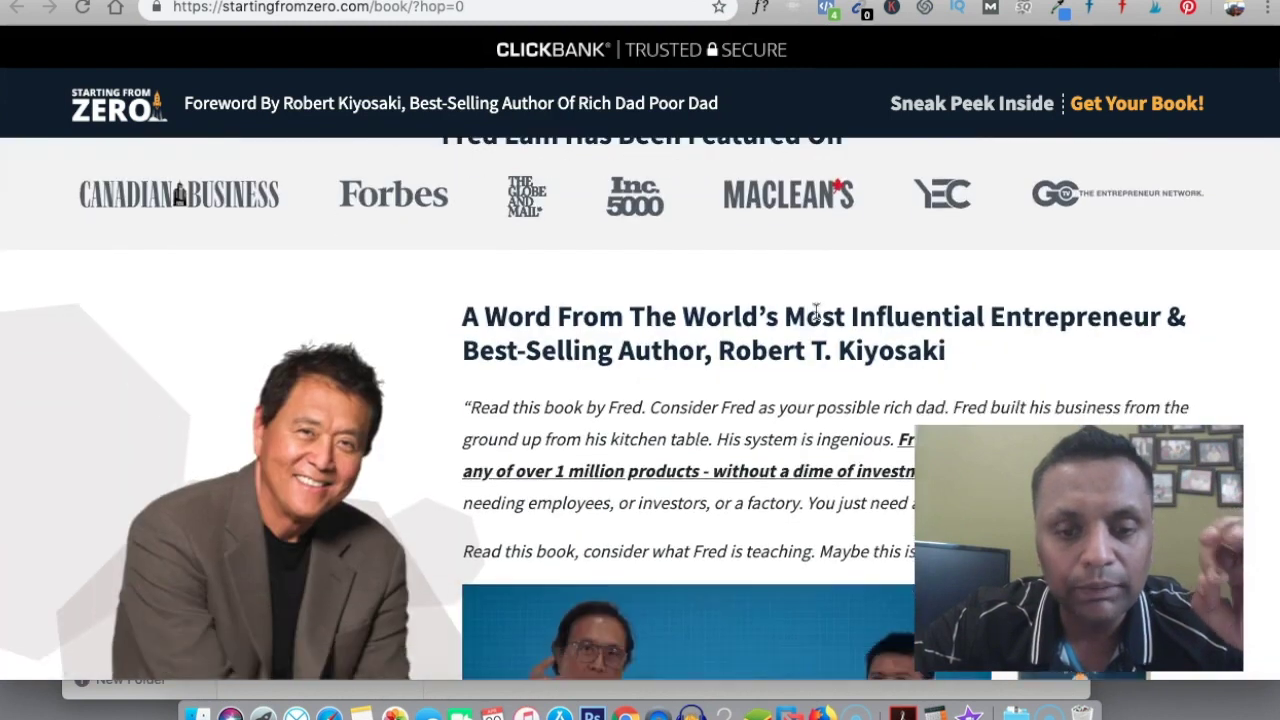
scroll(816, 312, up, 8)
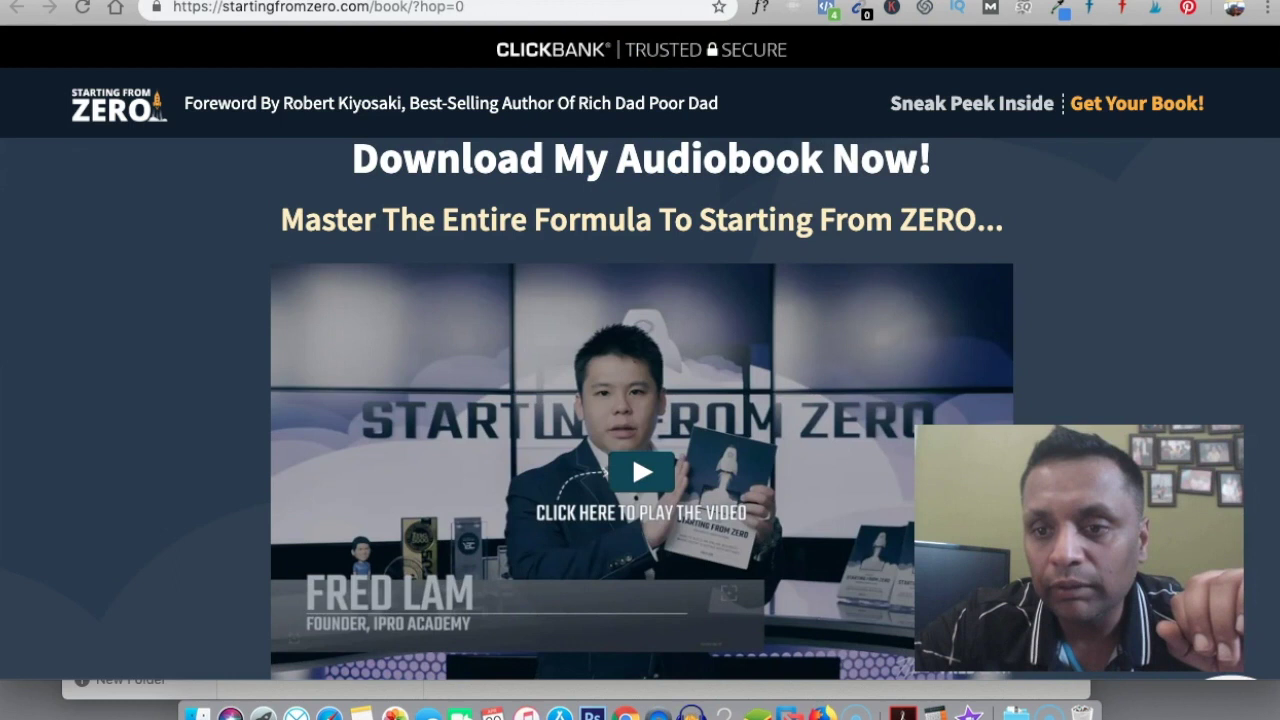
- Switch to Quora, search for "affi" and open the suggested Affiliate Marketing topic
key(ctrl+shift+Tab)
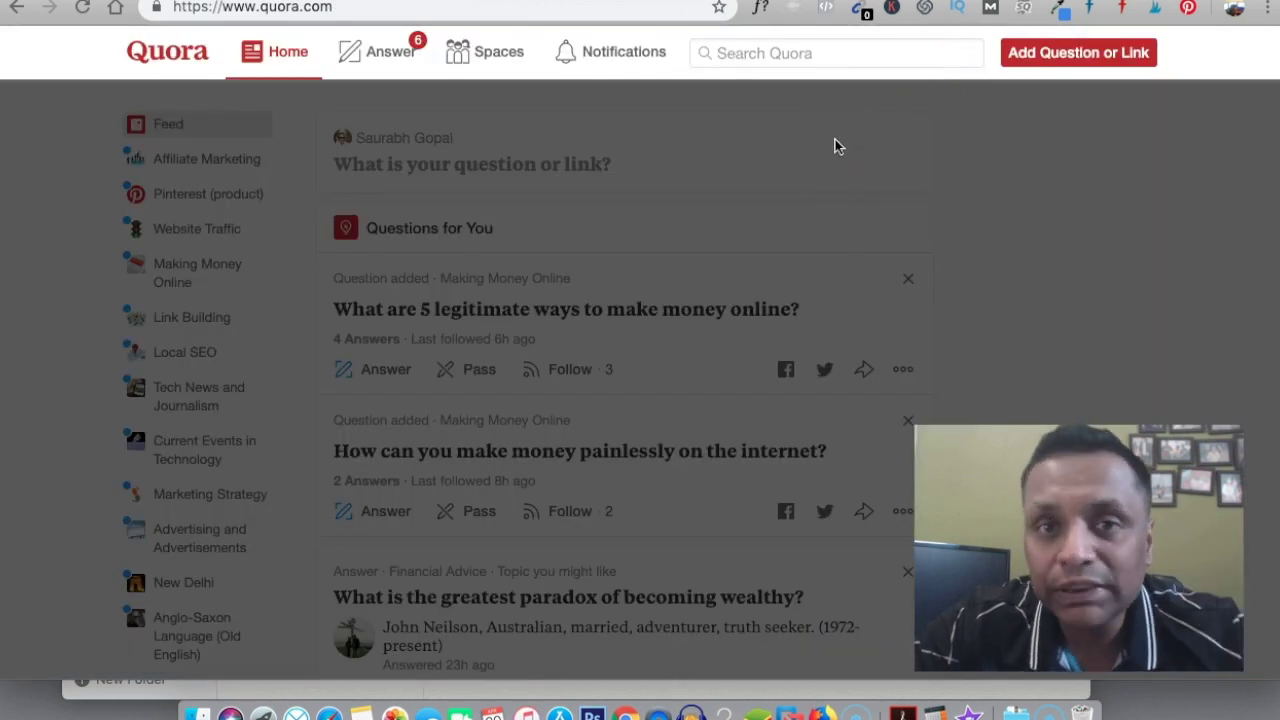
text(af)
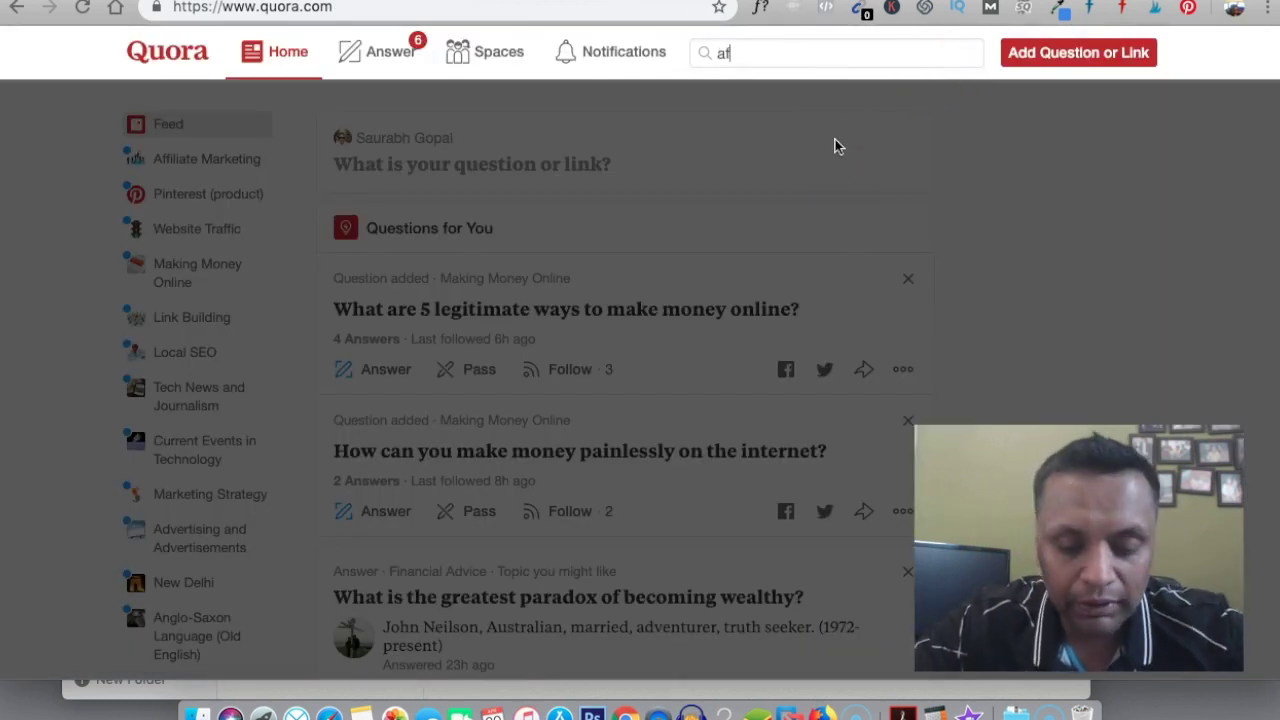
text(fi)
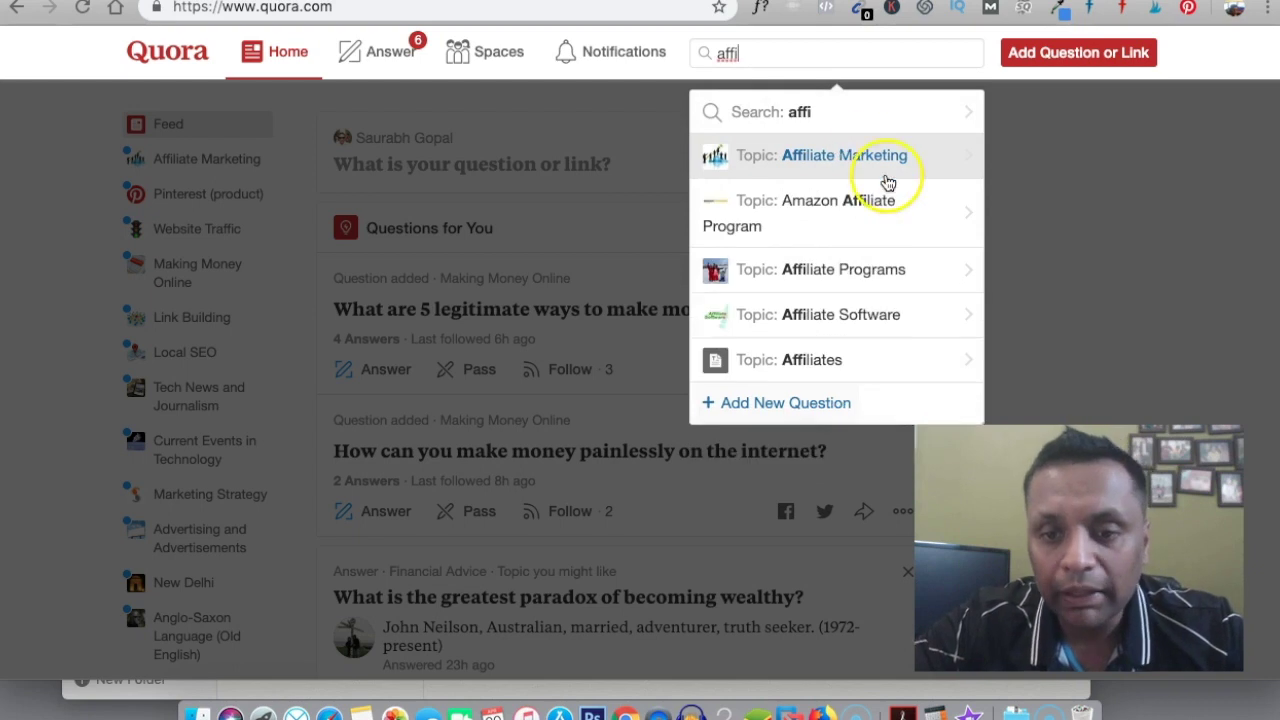
click(846, 168)
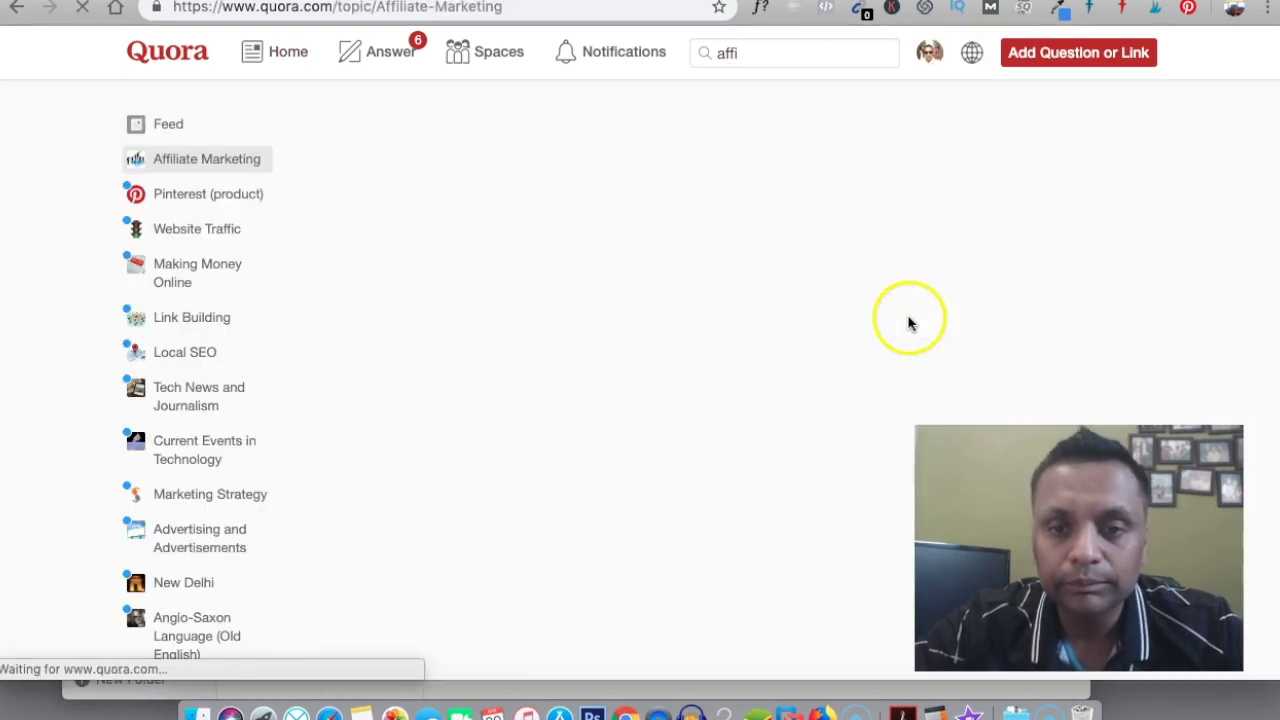
- Show the Affiliate Marketing topic's questions to answer and look through them for ones suited to promoting the offer
scroll(692, 472, down, 3)
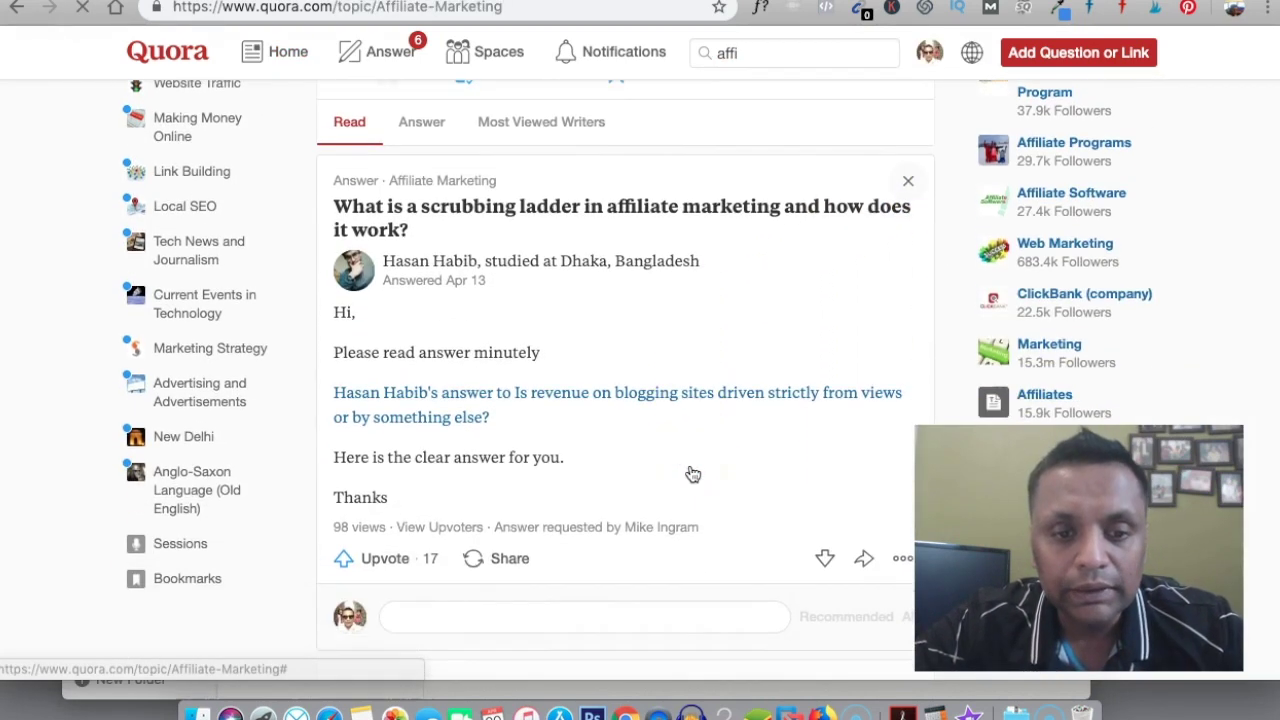
scroll(690, 472, up, 1)
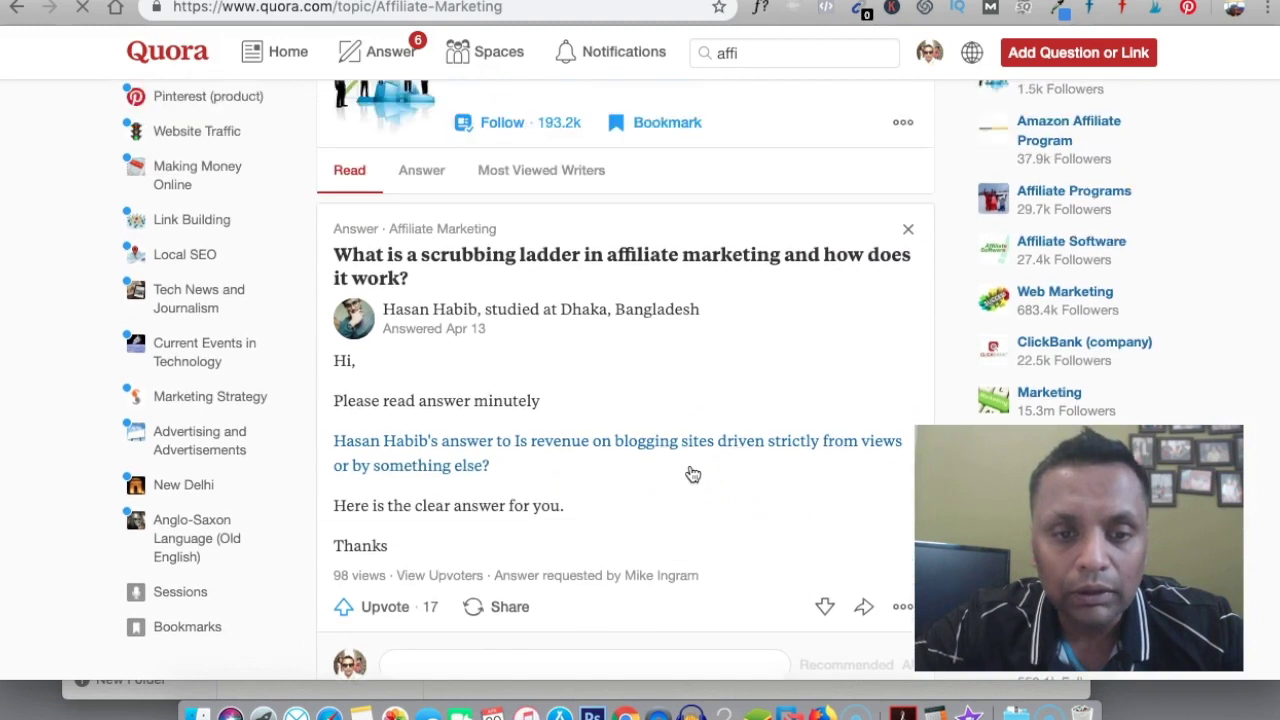
click(422, 168)
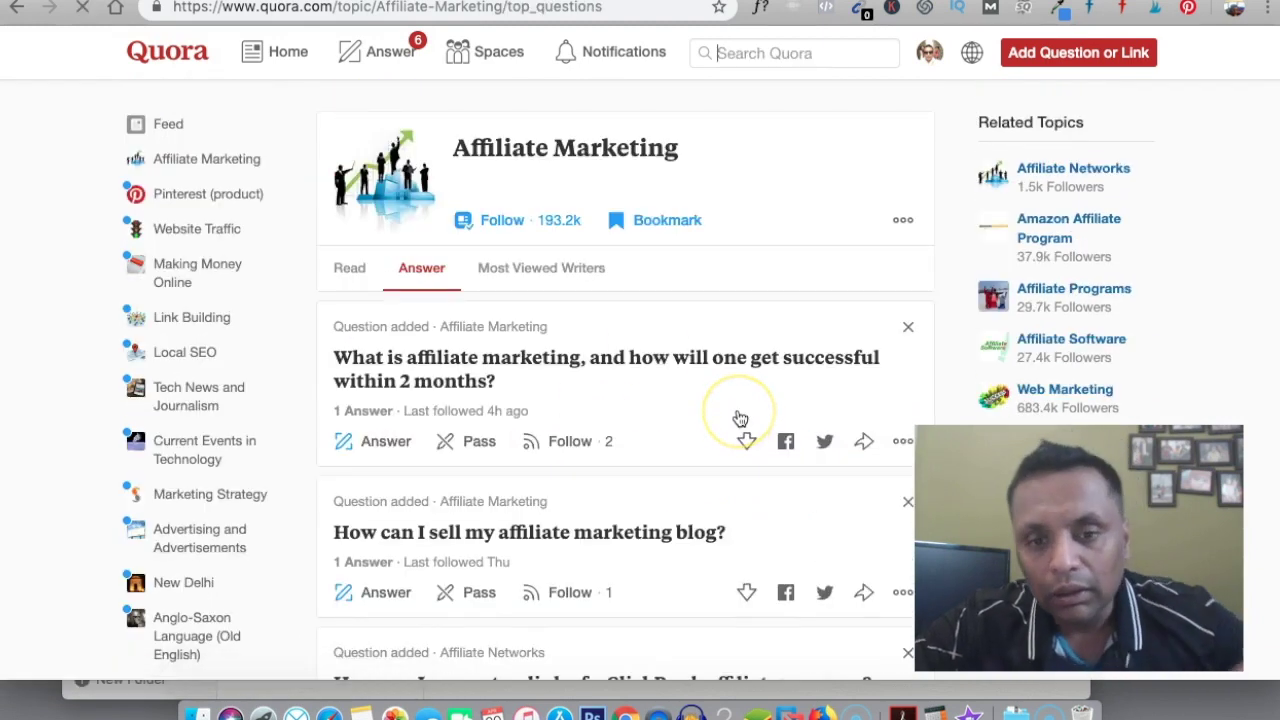
scroll(737, 420, down, 2)
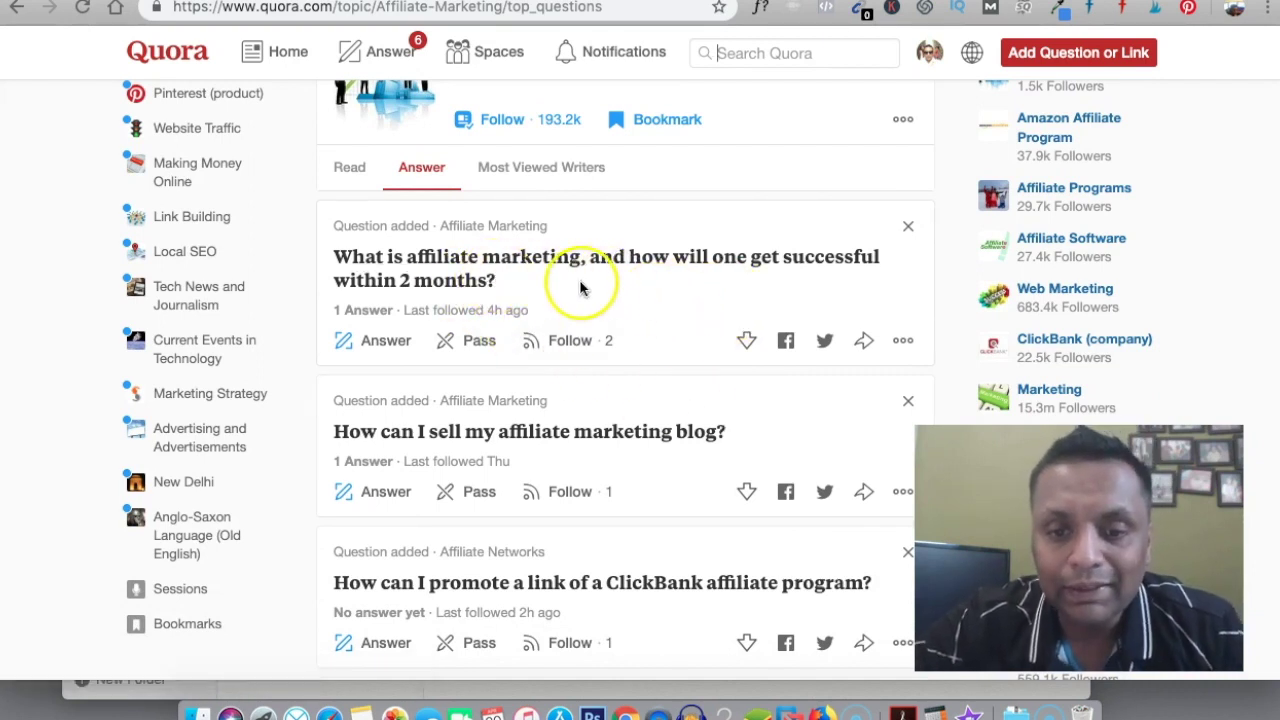
scroll(623, 320, down, 5)
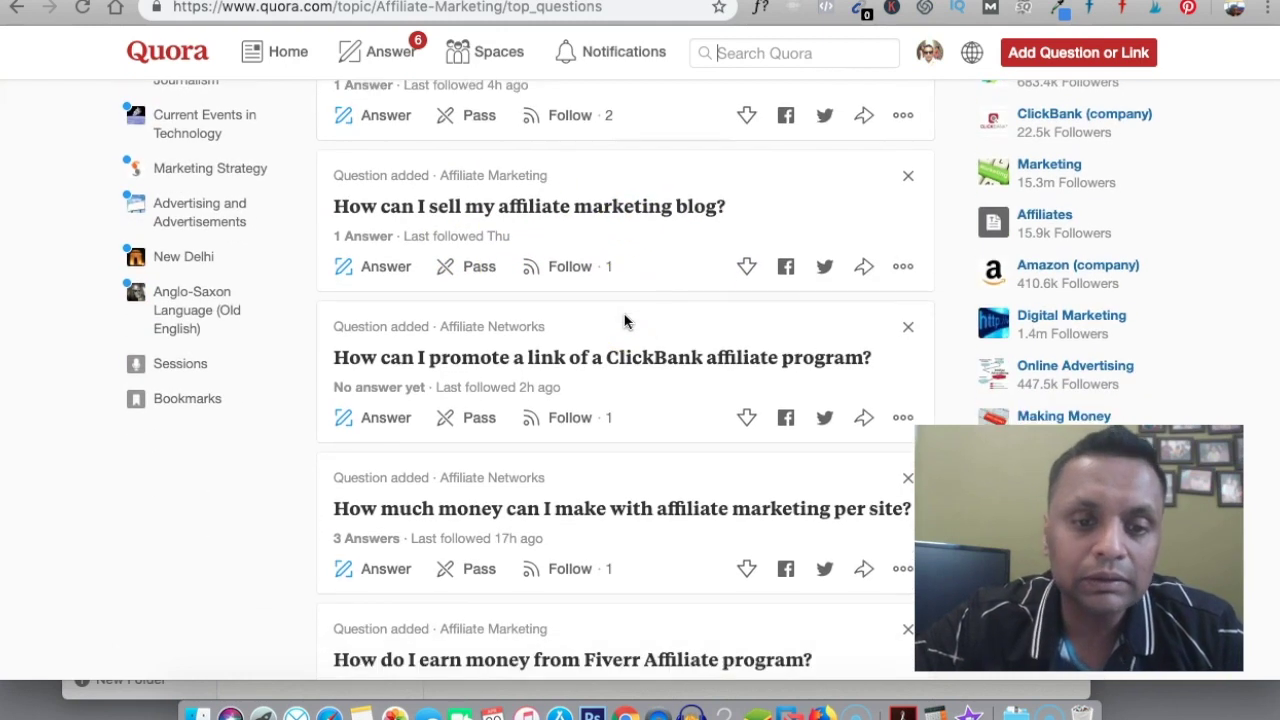
scroll(624, 320, up, 5)
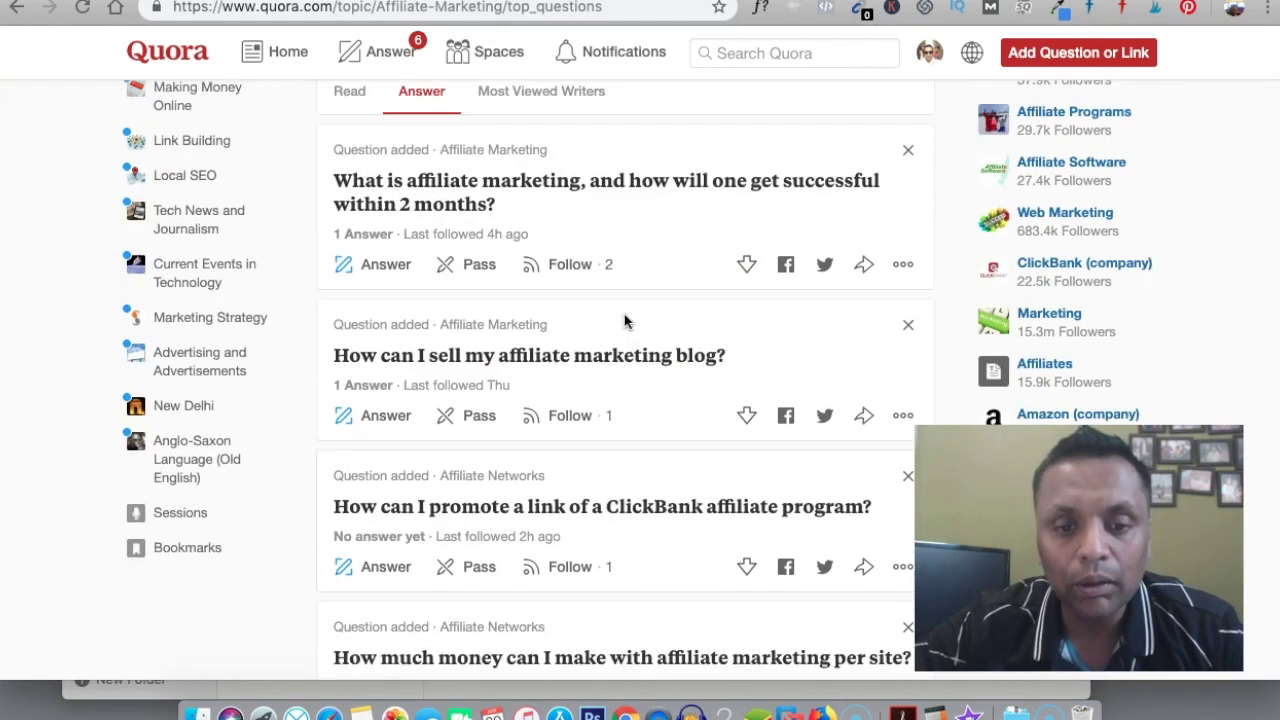
- Open the answer editor for the question "What is affiliate marketing, and how will one get successful within 2 months?"
click(637, 432)
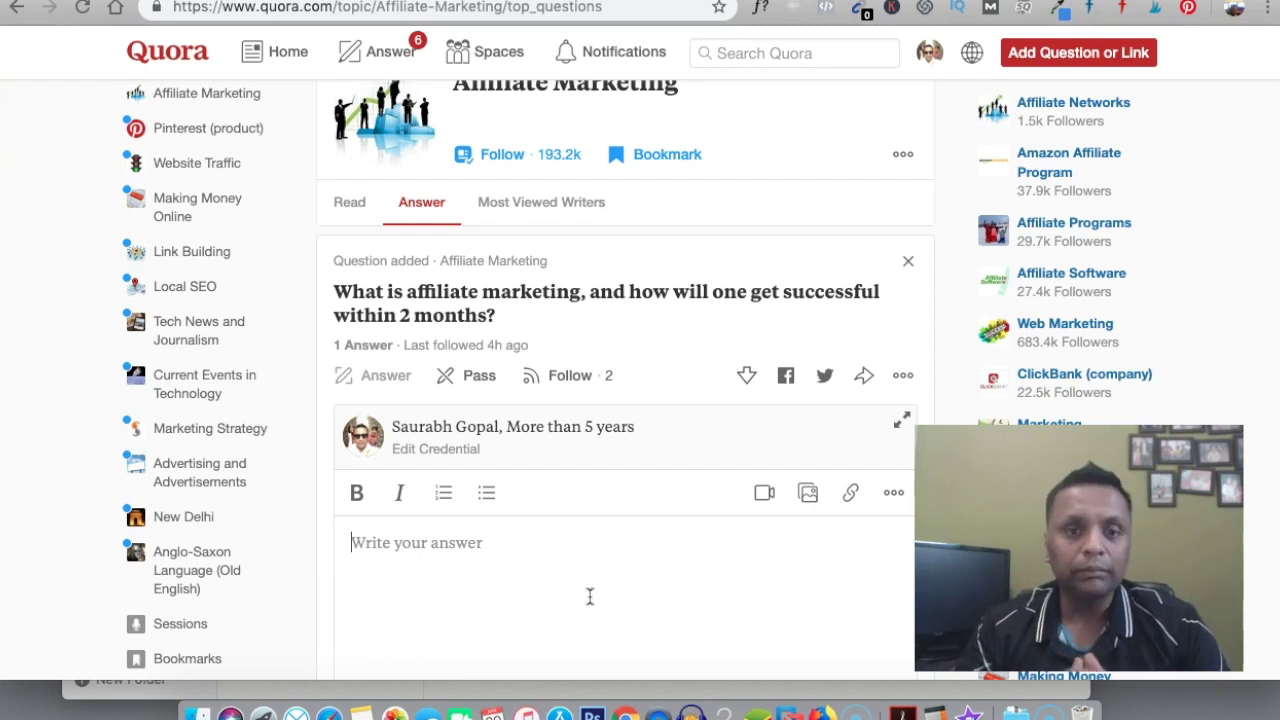
scroll(590, 596, down, 2)
click(632, 606)
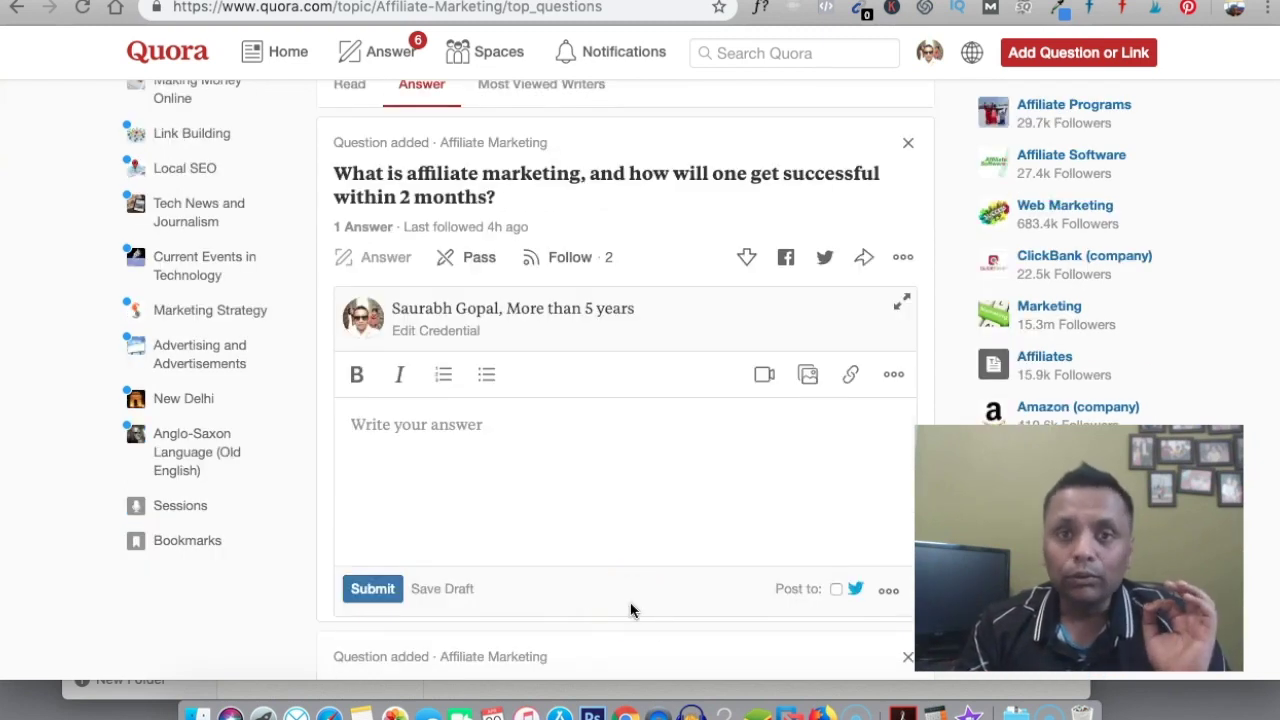